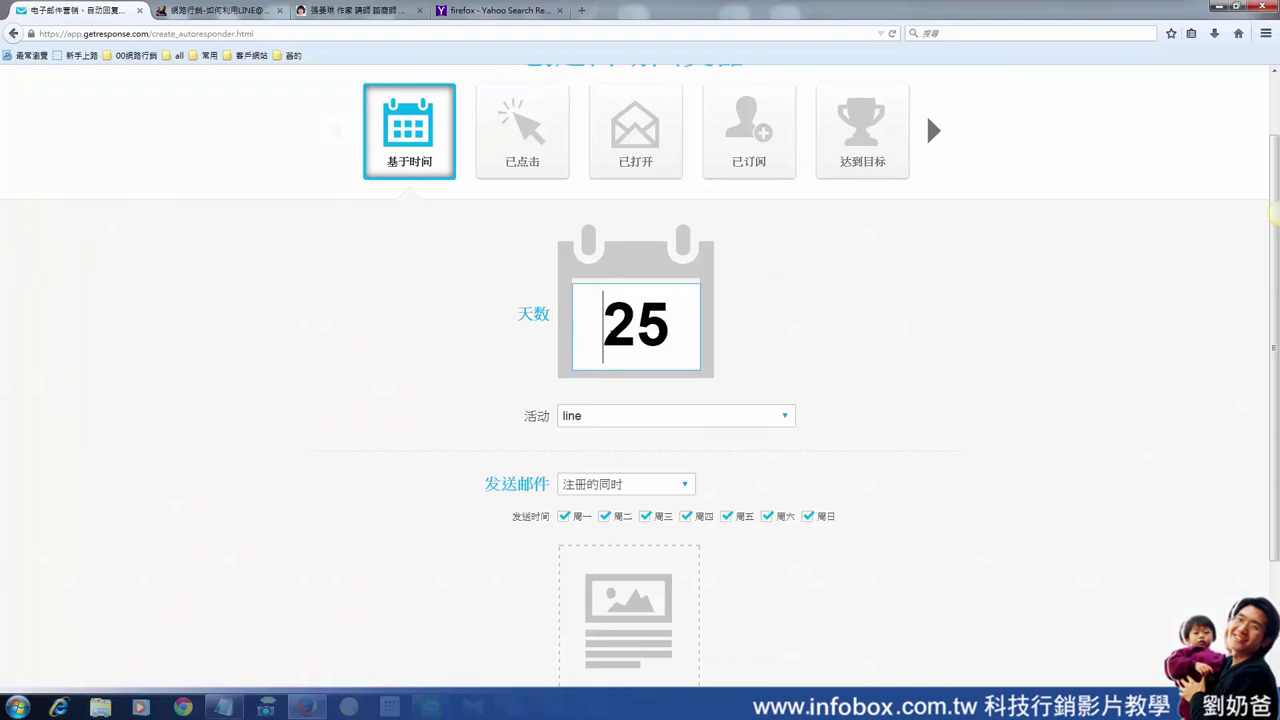
# Set the time-based autoresponder's number of days (天数) to 0
pyautogui.moveTo(603, 325); pyautogui.dragTo(680, 323)
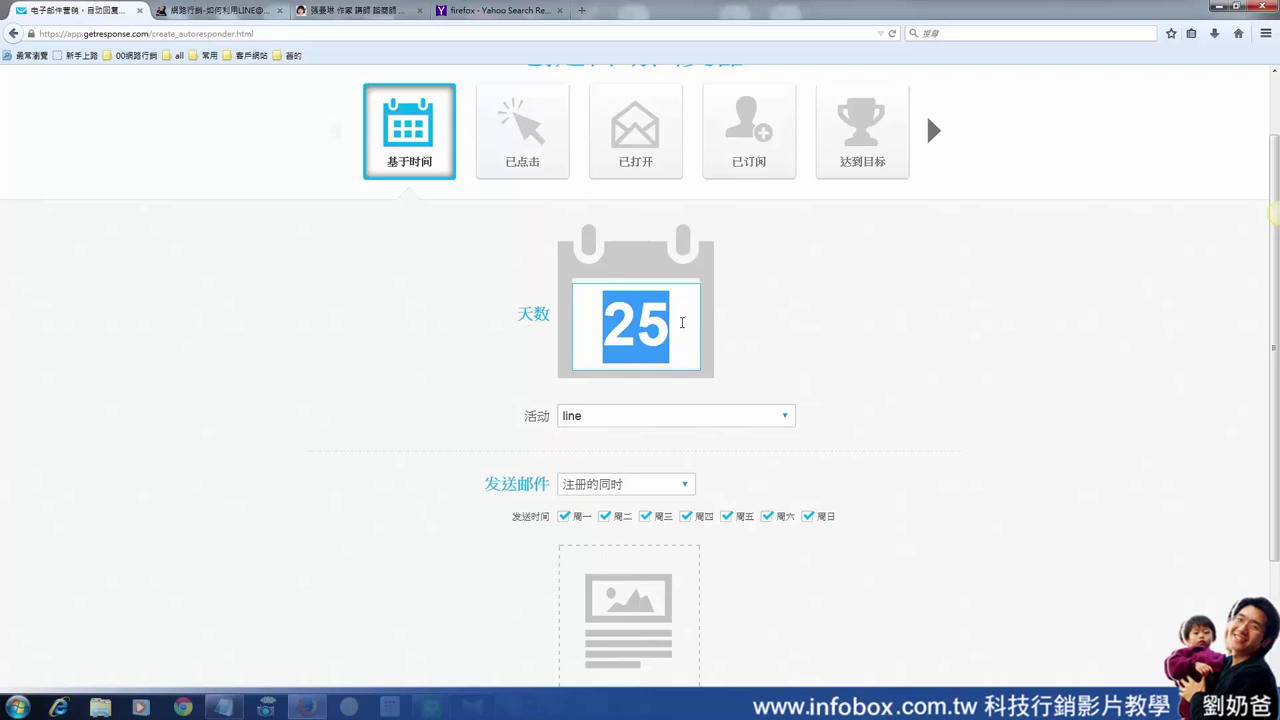
pyautogui.click(681, 322)
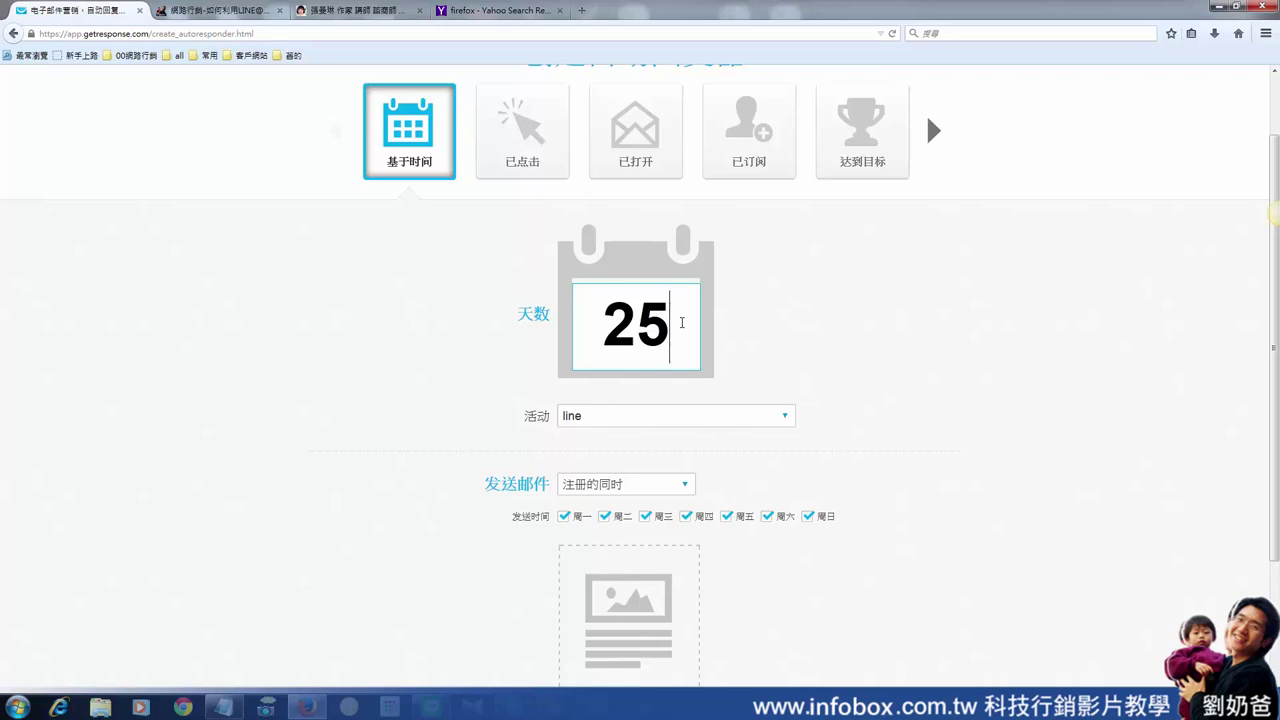
pyautogui.moveTo(681, 322); pyautogui.dragTo(600, 332)
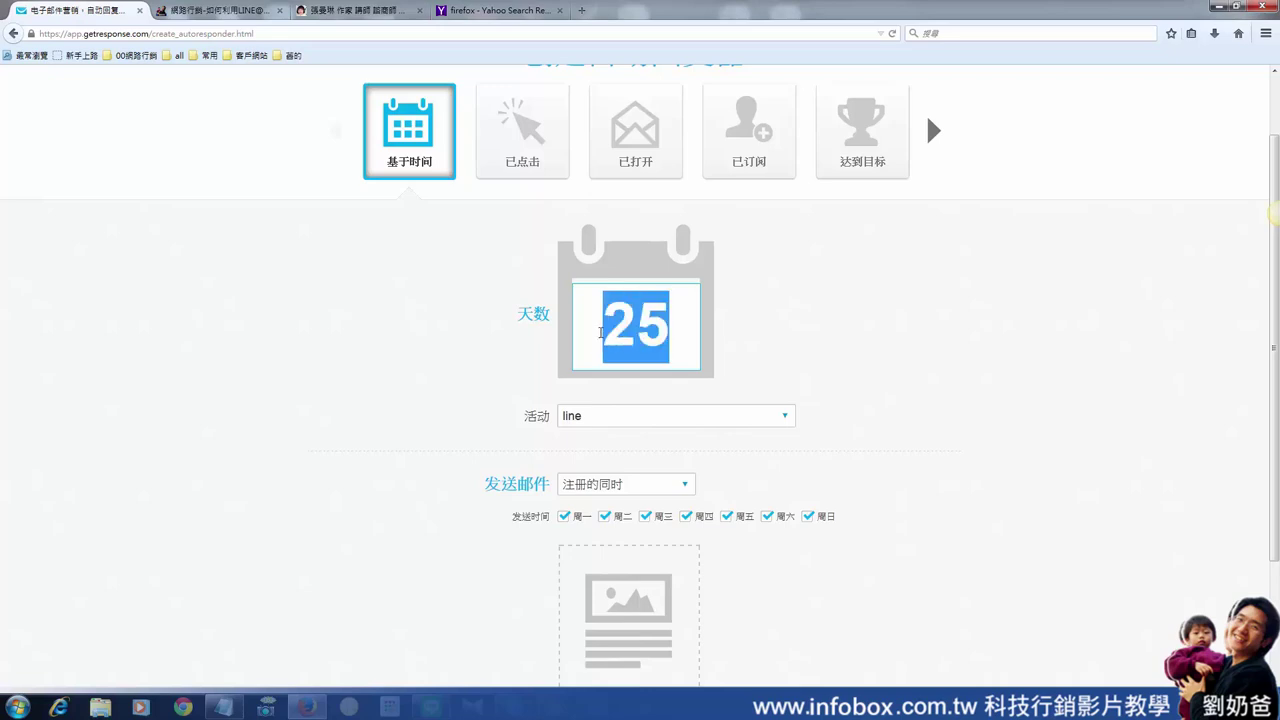
pyautogui.write('0')
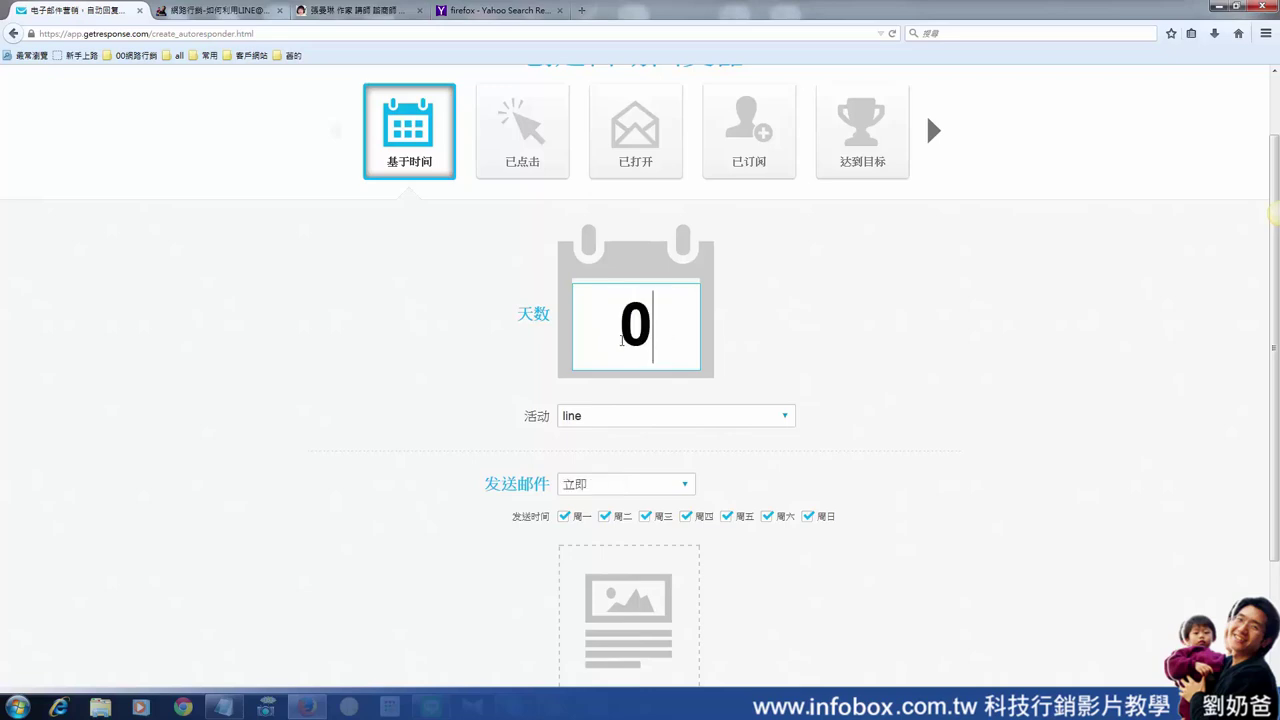
pyautogui.doubleClick(613, 346)
pyautogui.write('1')
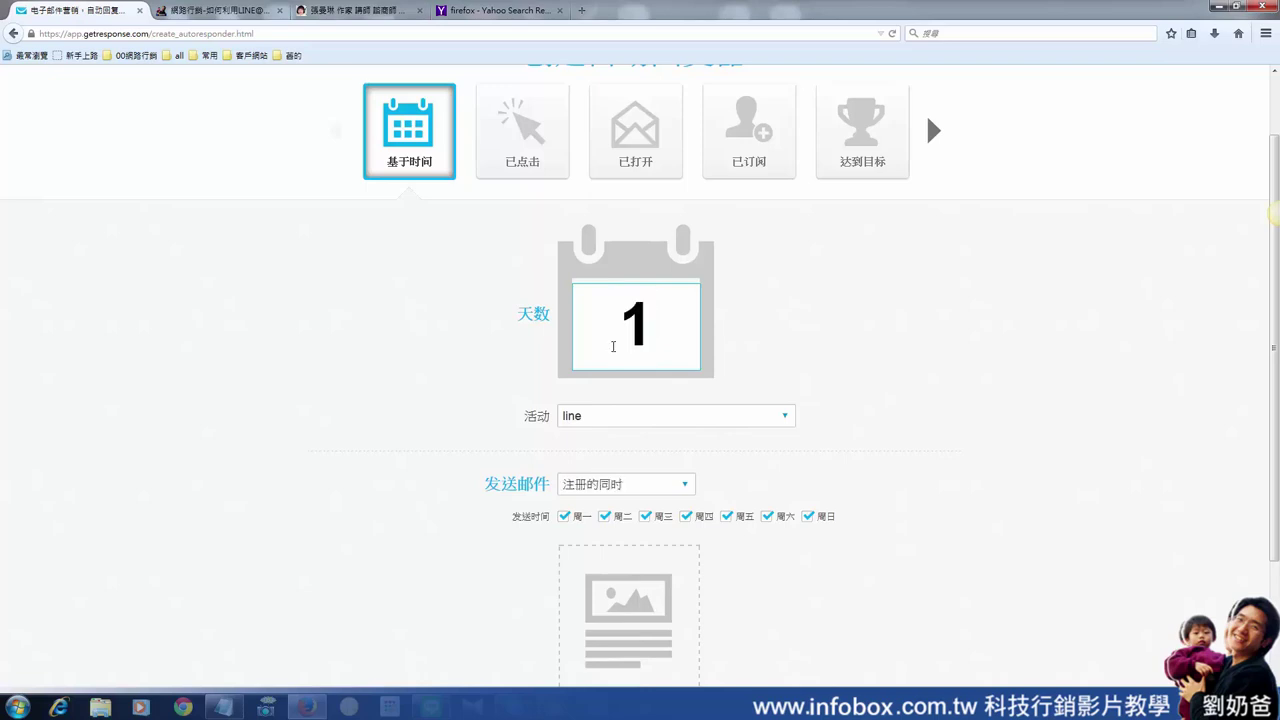
pyautogui.doubleClick(622, 336)
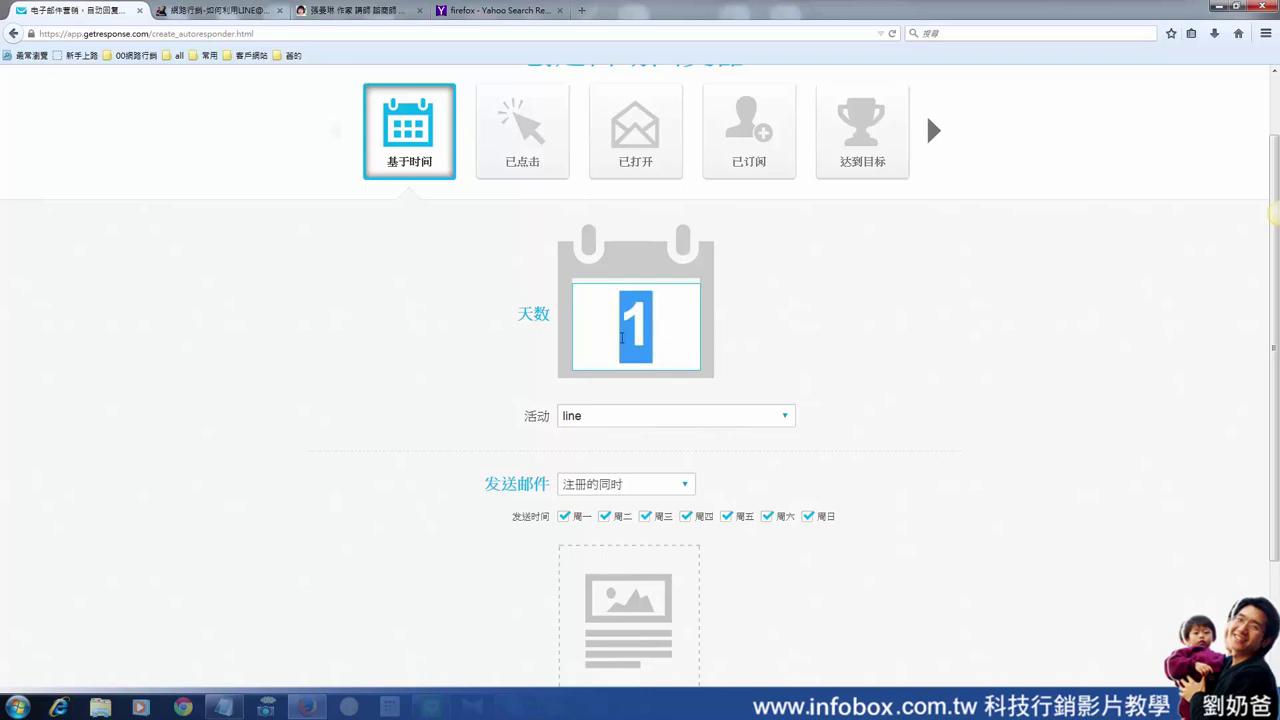
pyautogui.write('0')
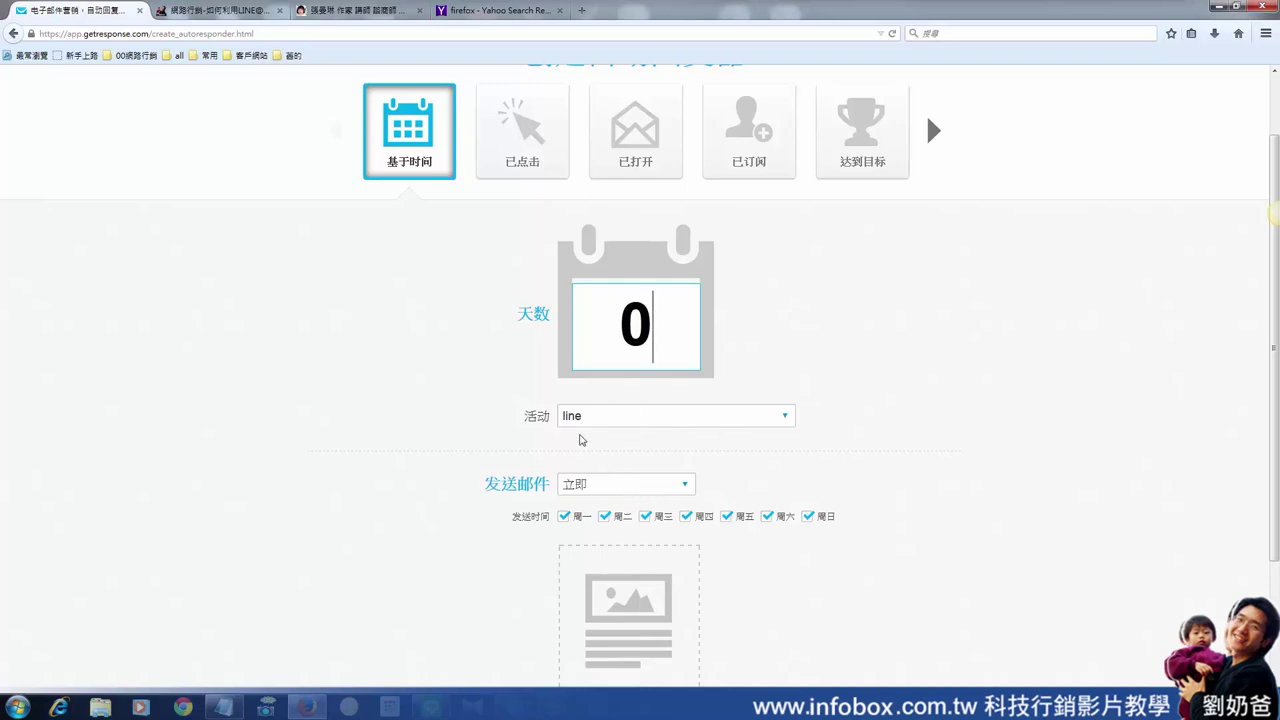
# Assign the autoresponder to the lazybone campaign and check the available send-time options
pyautogui.click(785, 415)
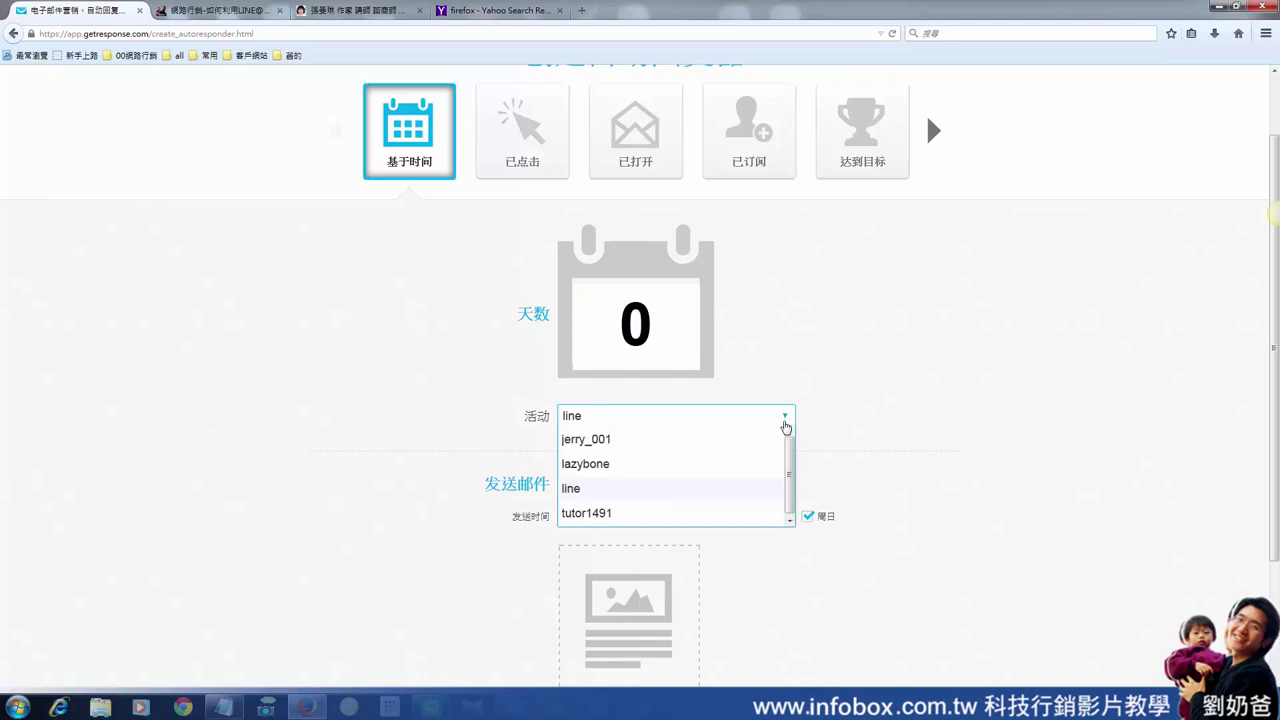
pyautogui.click(720, 421)
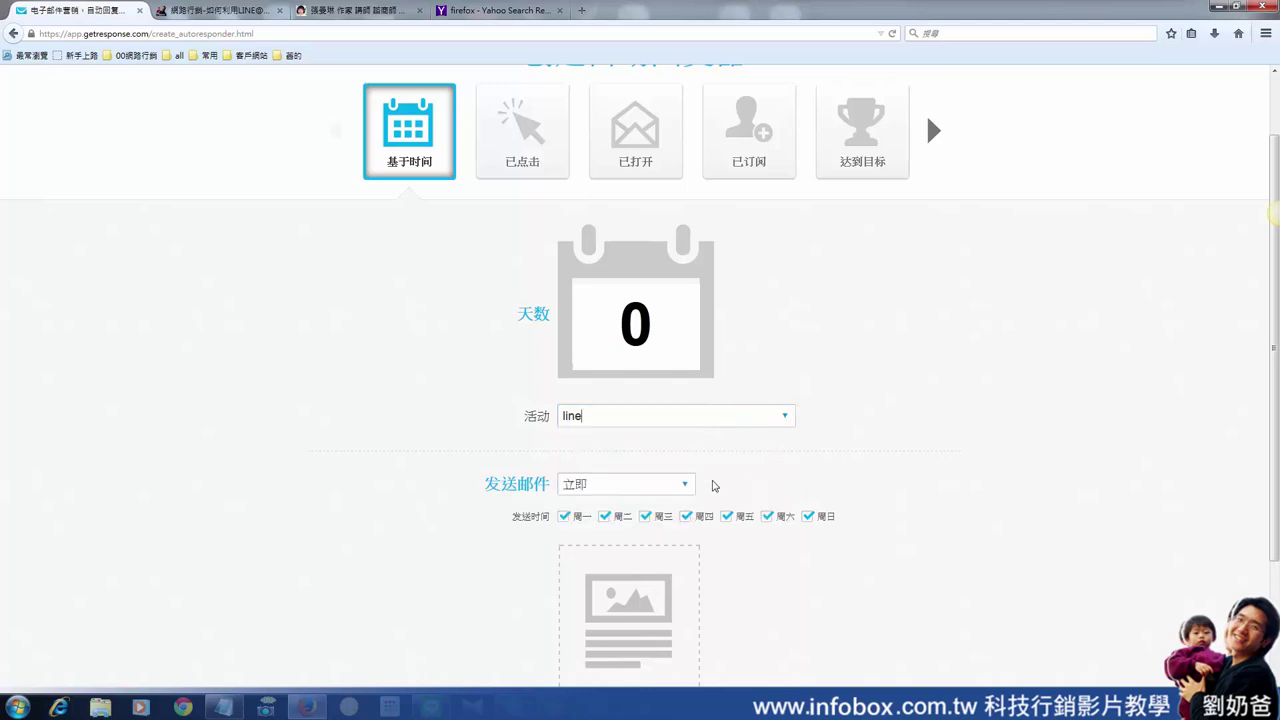
pyautogui.click(731, 420)
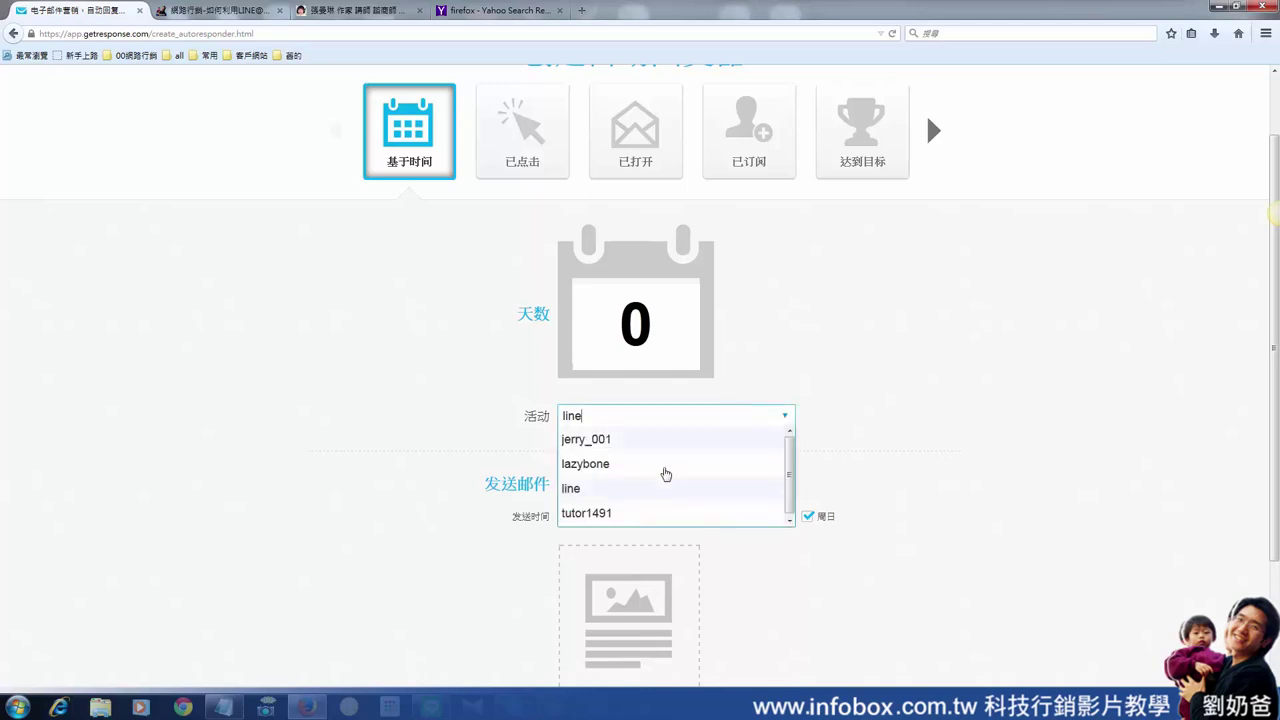
pyautogui.click(658, 468)
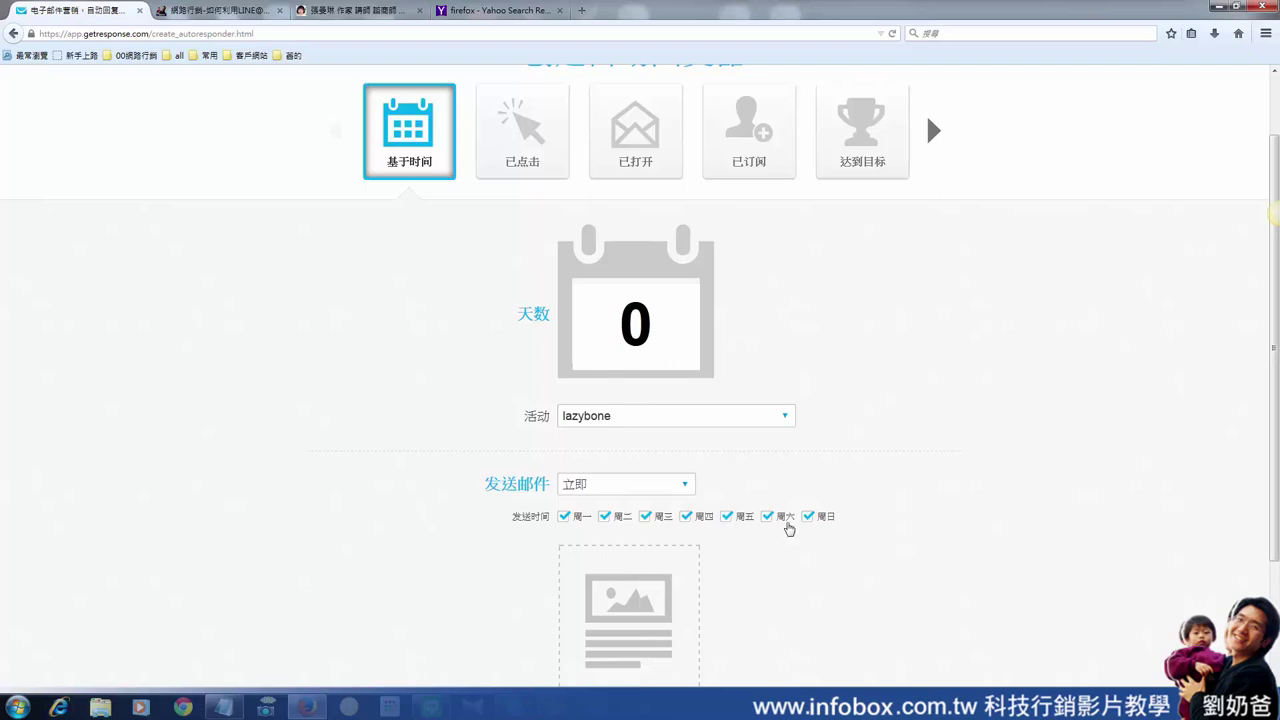
pyautogui.click(591, 489)
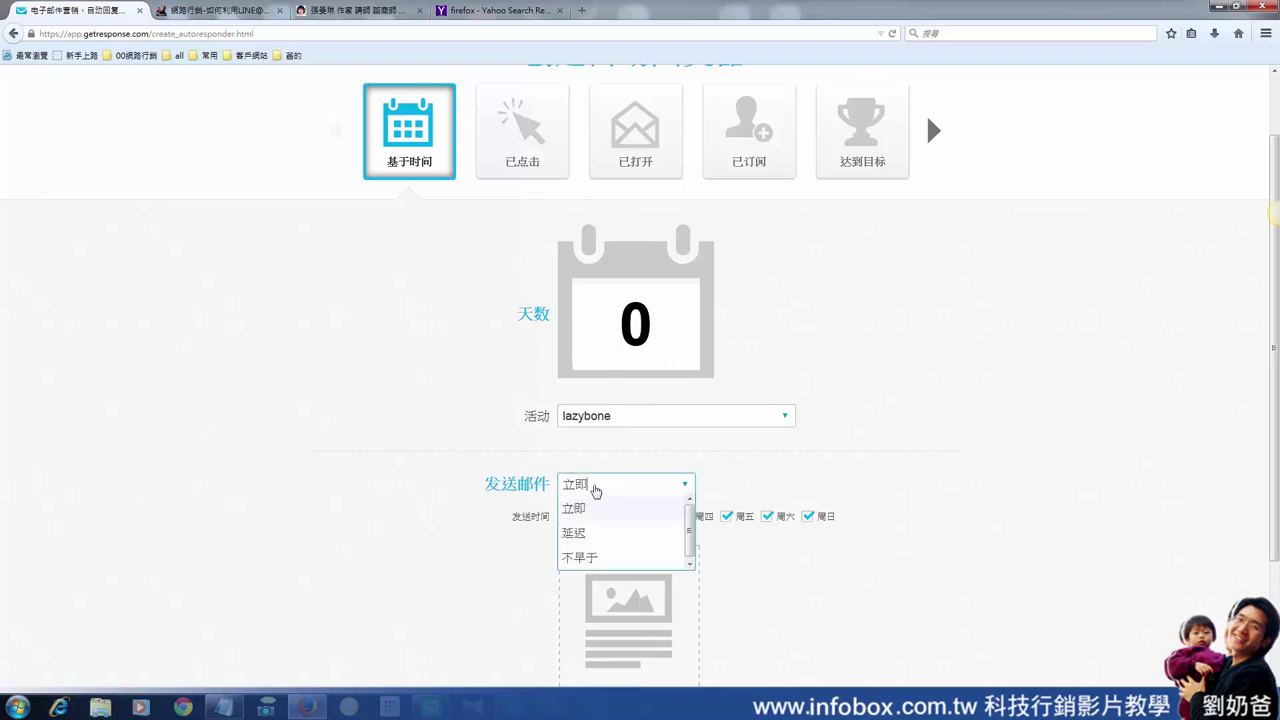
pyautogui.click(595, 489)
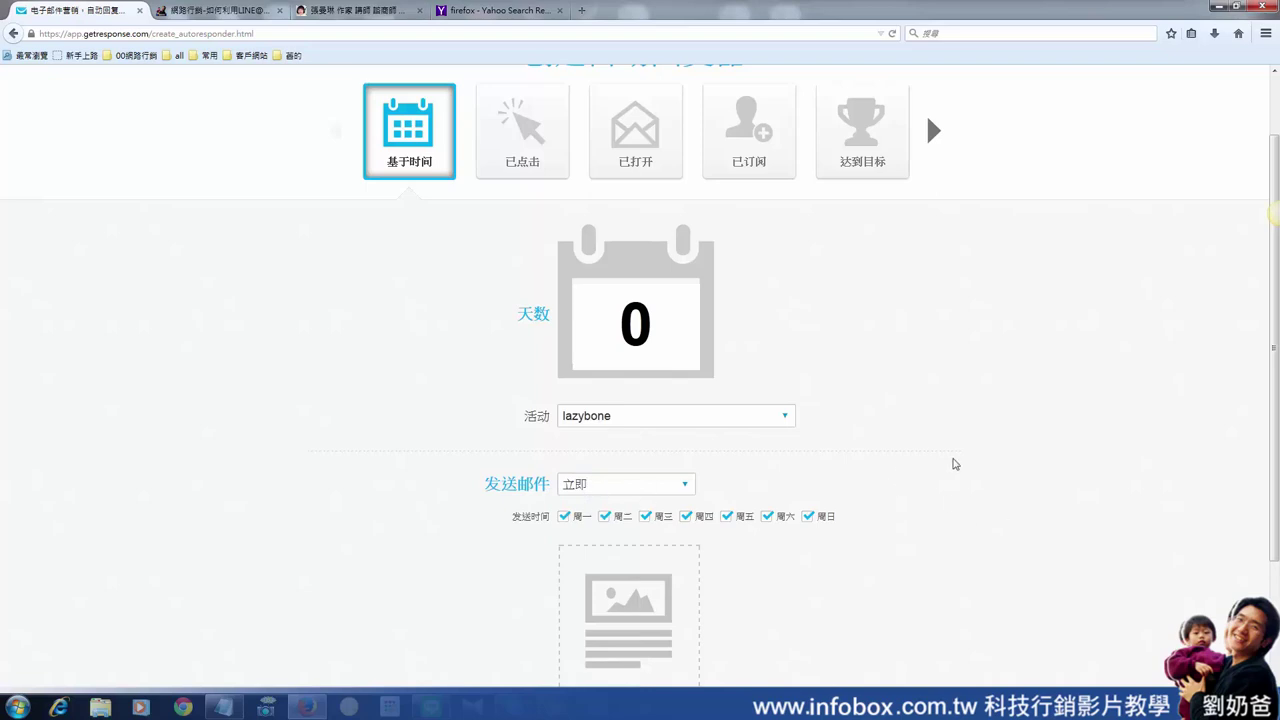
# Look through the existing newsletters offered for the autoresponder's email, then close the selection without choosing one
pyautogui.scroll(-2, 883, 472)
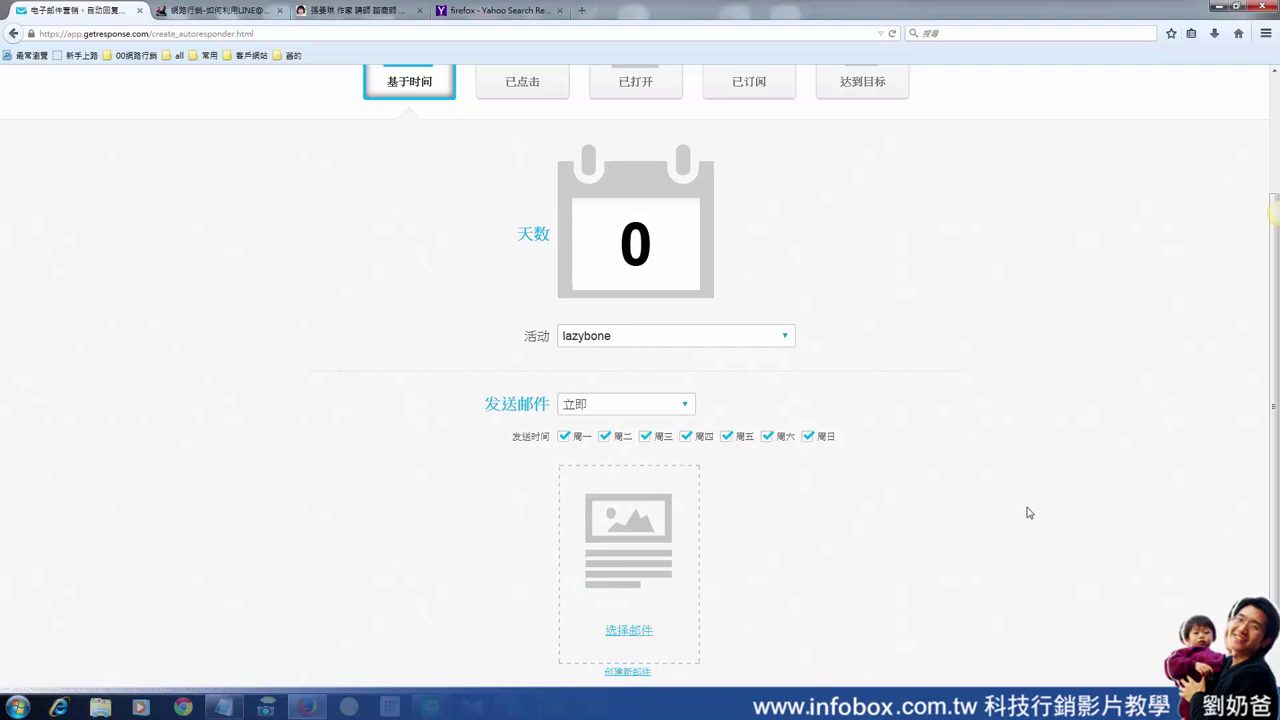
pyautogui.scroll(-2, 1020, 514)
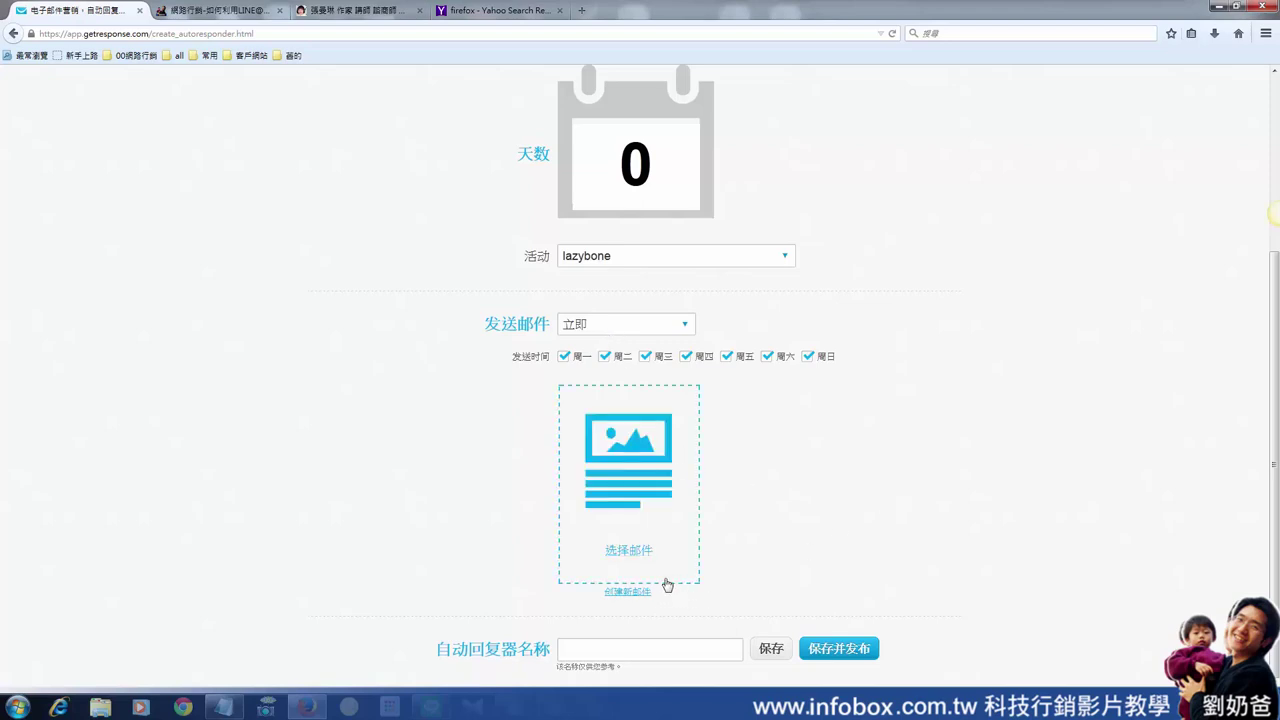
pyautogui.click(632, 456)
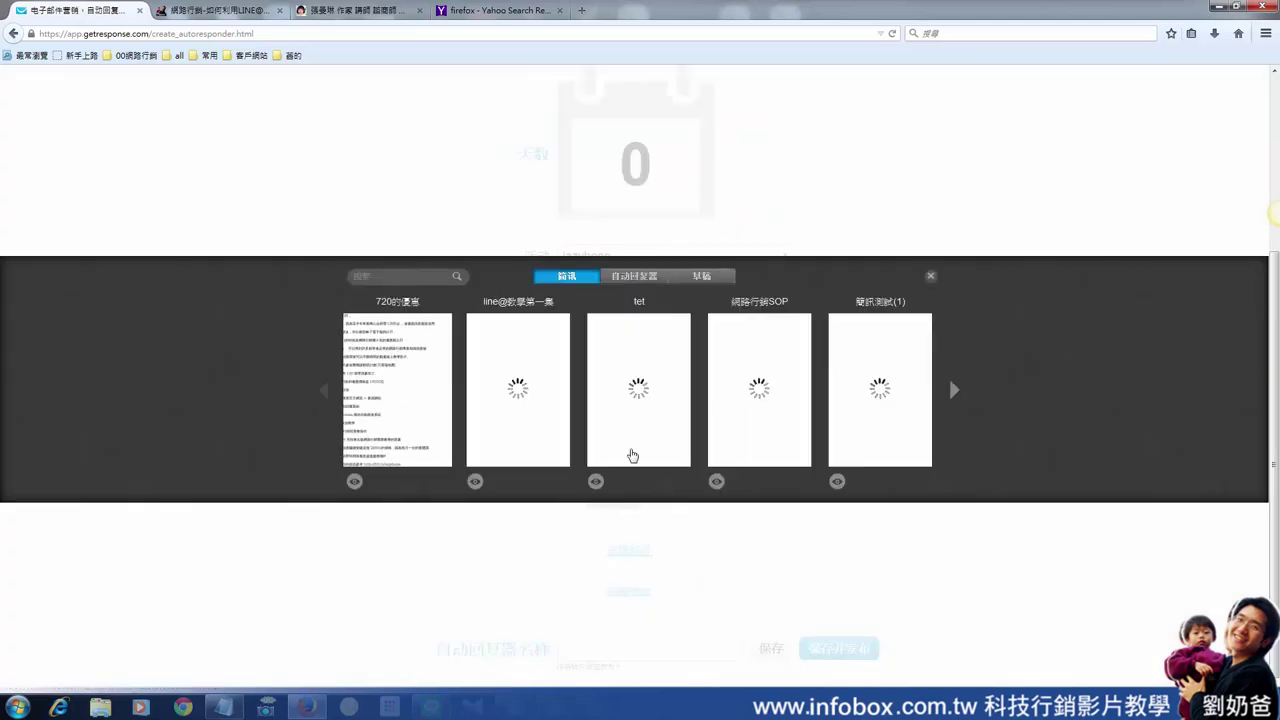
pyautogui.moveTo(530, 390)
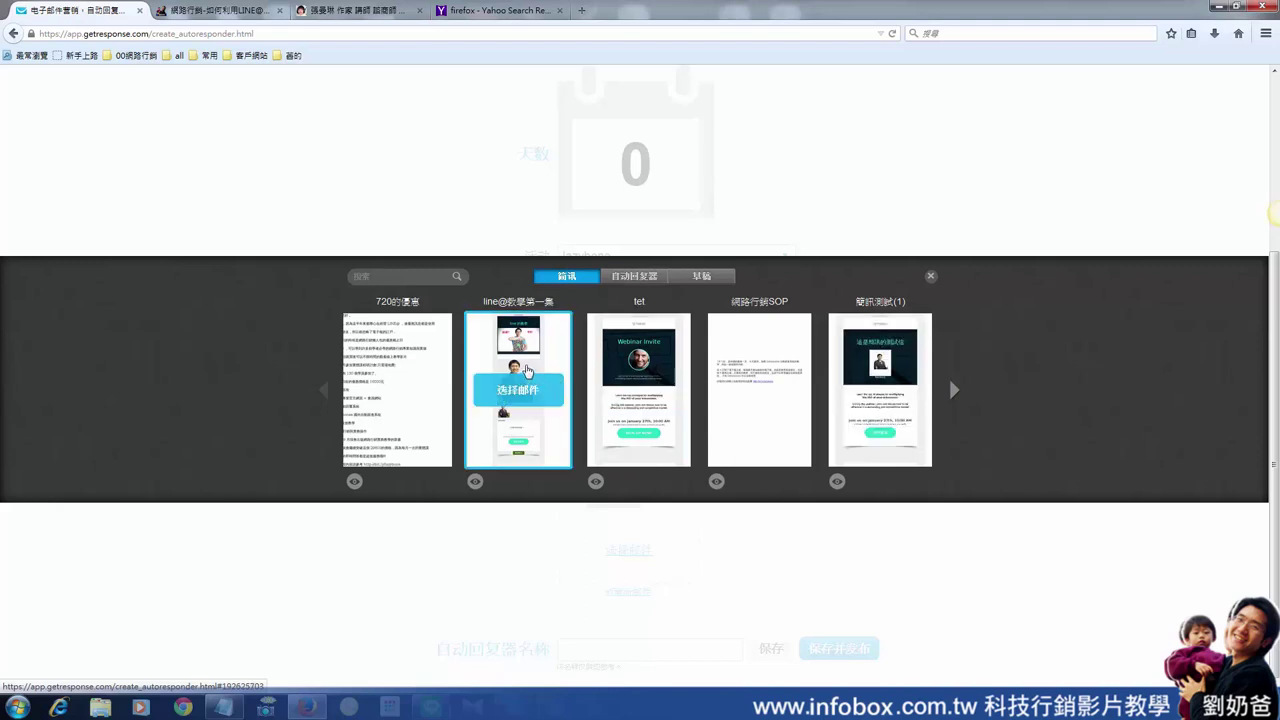
pyautogui.moveTo(755, 369)
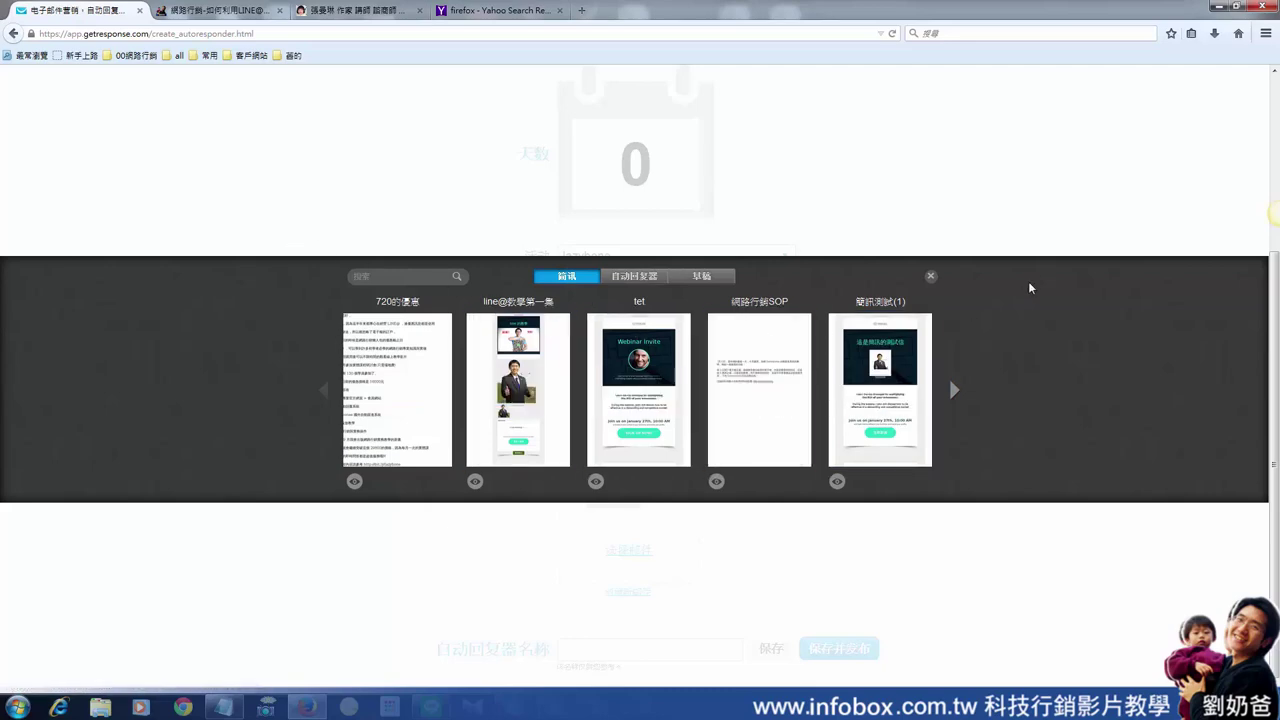
pyautogui.click(930, 276)
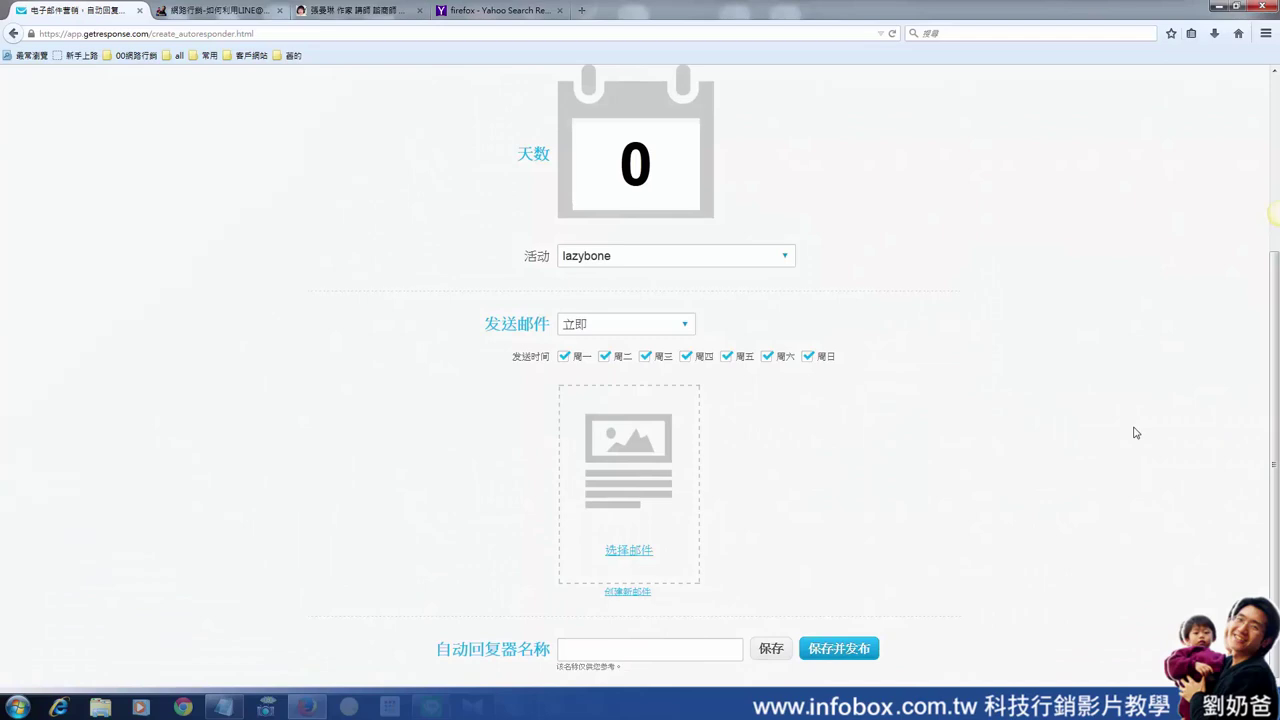
# Create a new email for the autoresponder and name it "LAZYBOE註冊立即發出的第一封信"
pyautogui.scroll(-1, 1136, 432)
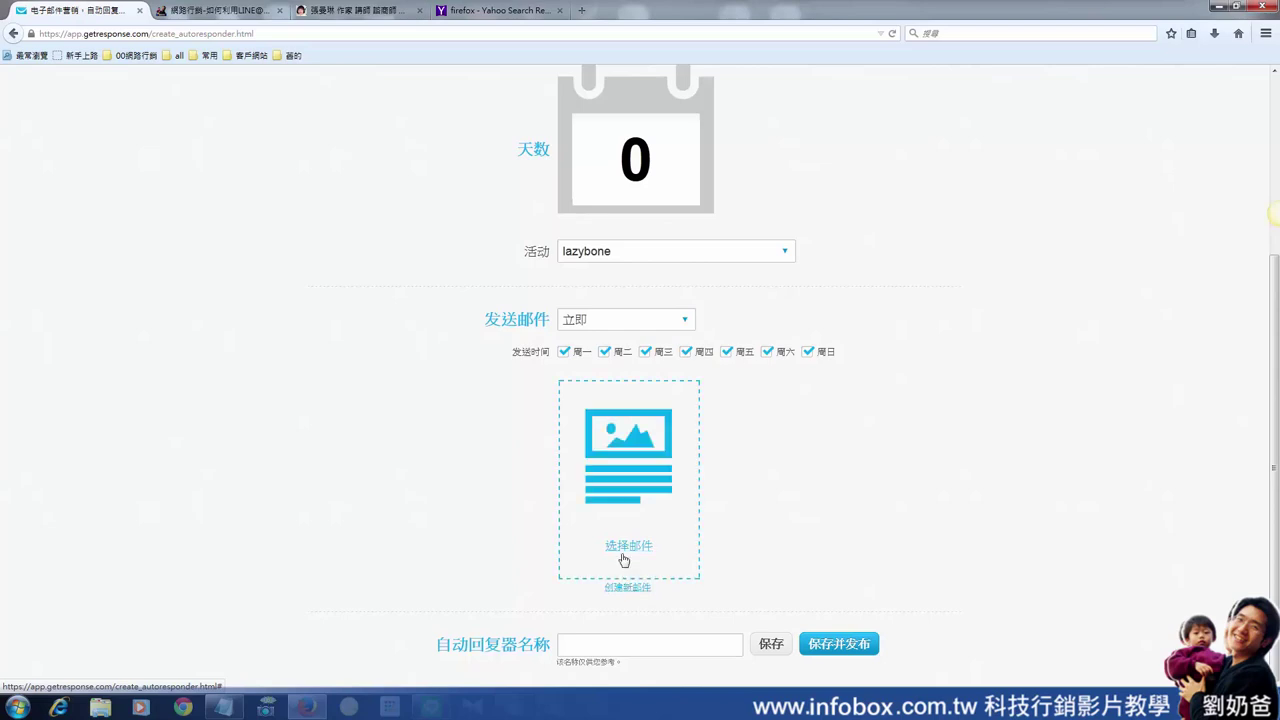
pyautogui.click(627, 587)
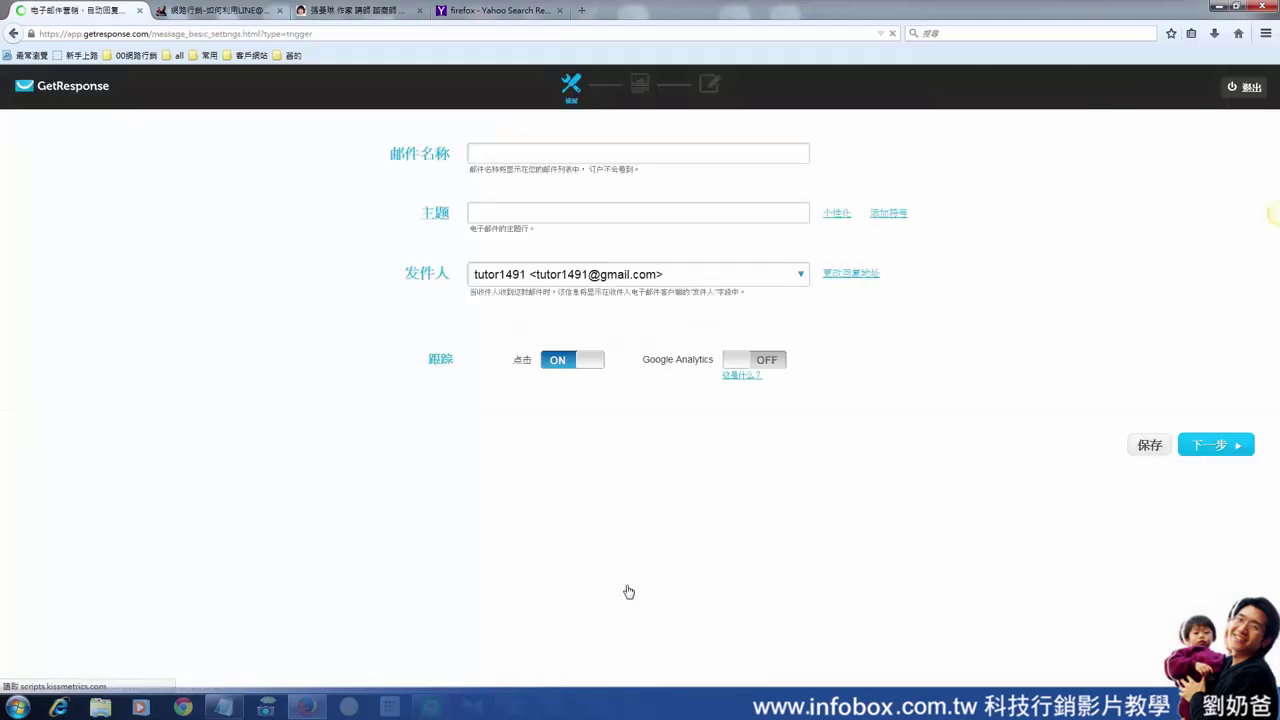
pyautogui.click(636, 152)
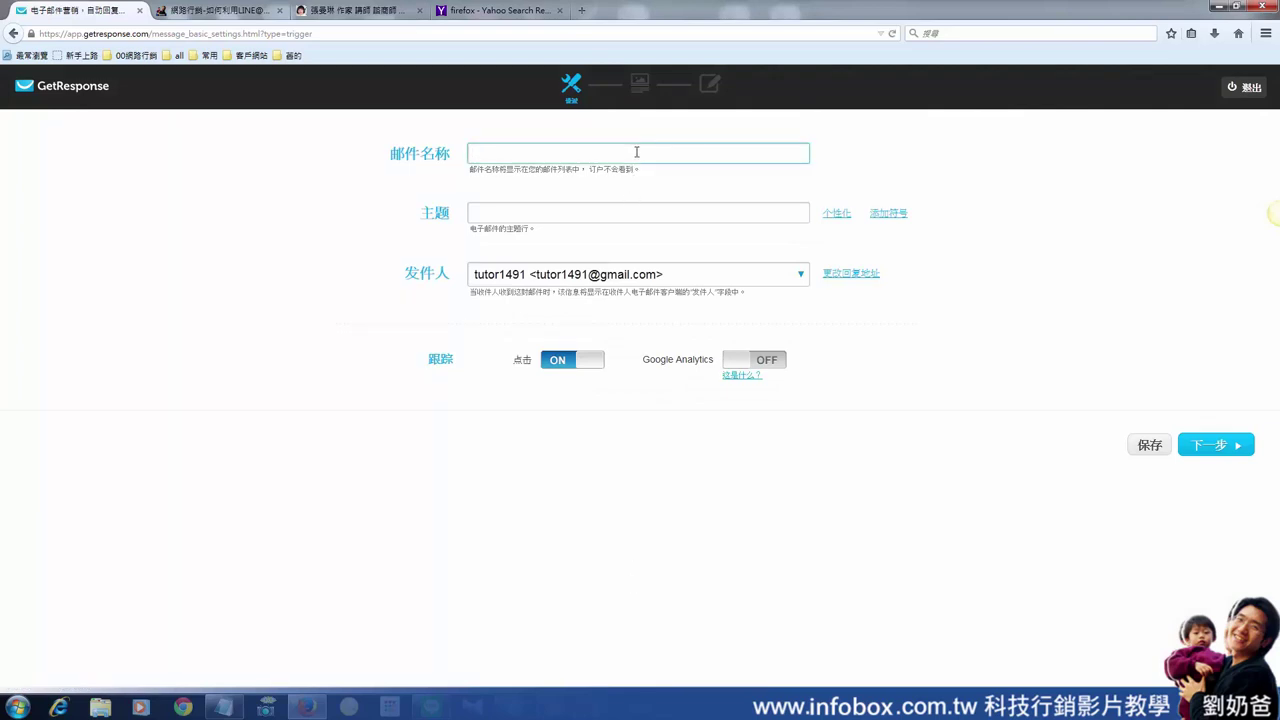
pyautogui.write('LAZYBOE')
pyautogui.hotkey('ctrl', 'shift')
pyautogui.write('註冊禮')
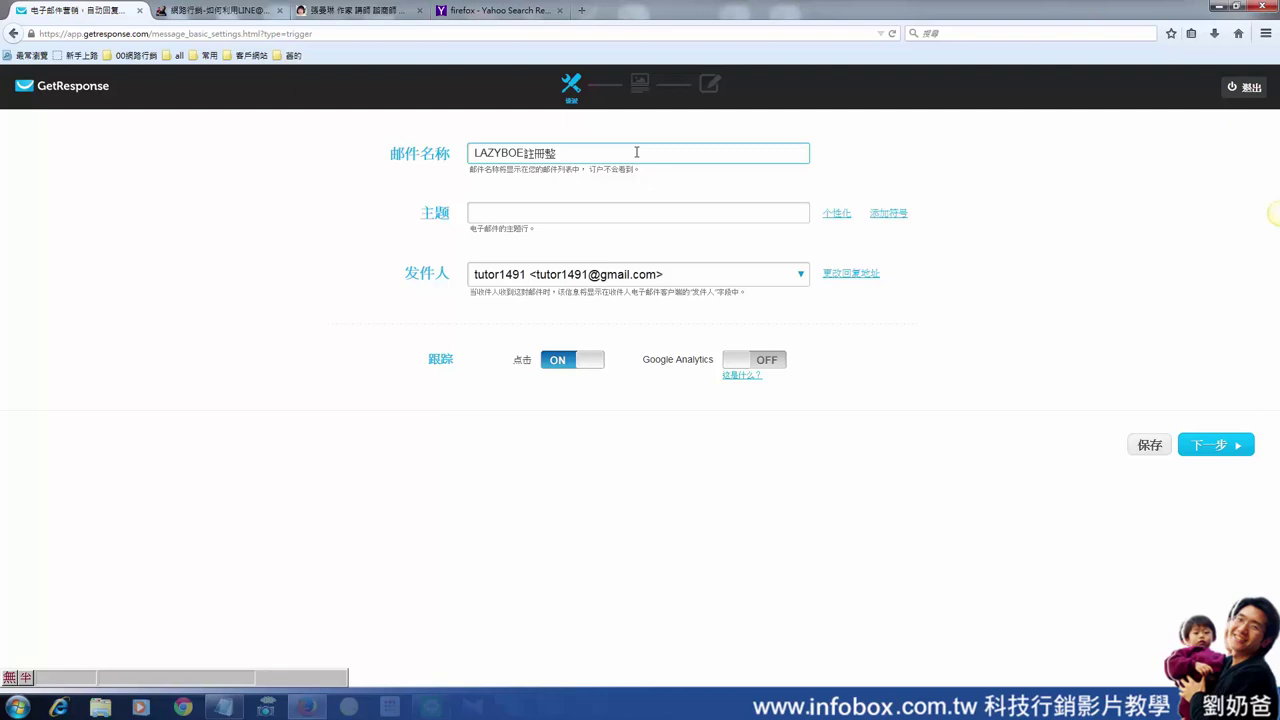
pyautogui.press('BackSpace')
pyautogui.write('立即發出的第一封信')
pyautogui.press('Tab')
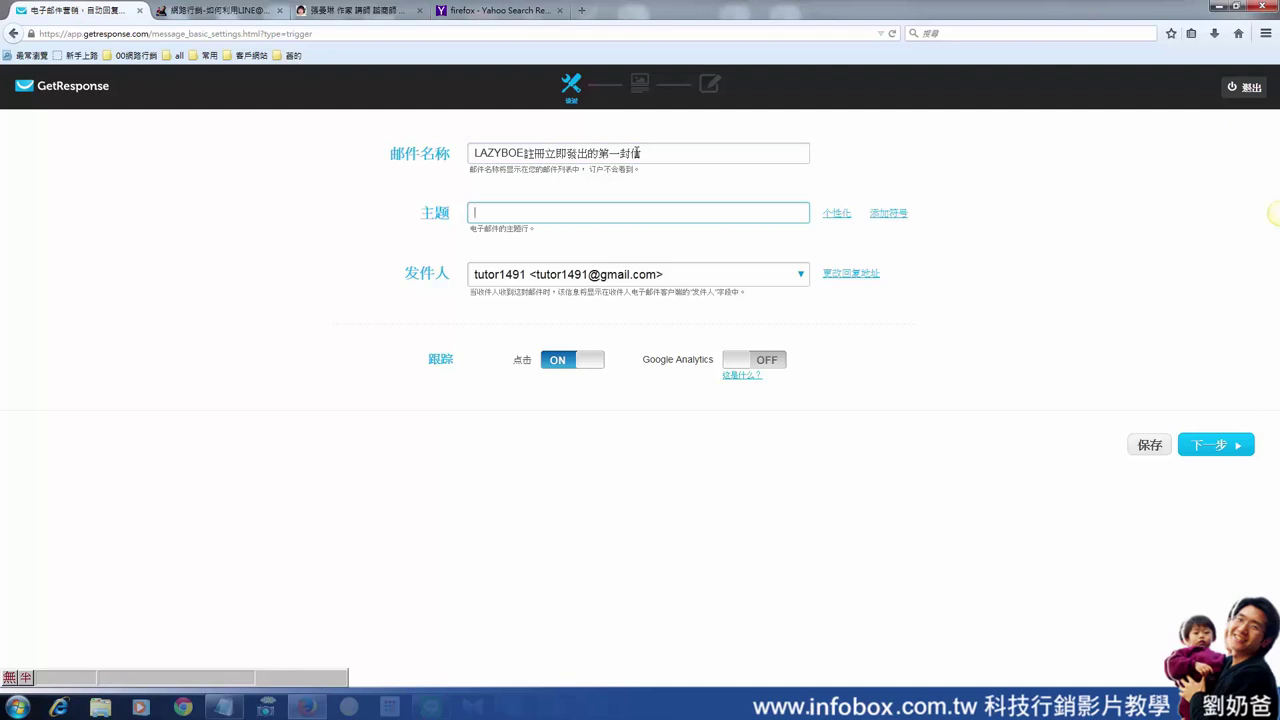
pyautogui.moveTo(587, 170); pyautogui.dragTo(633, 173)
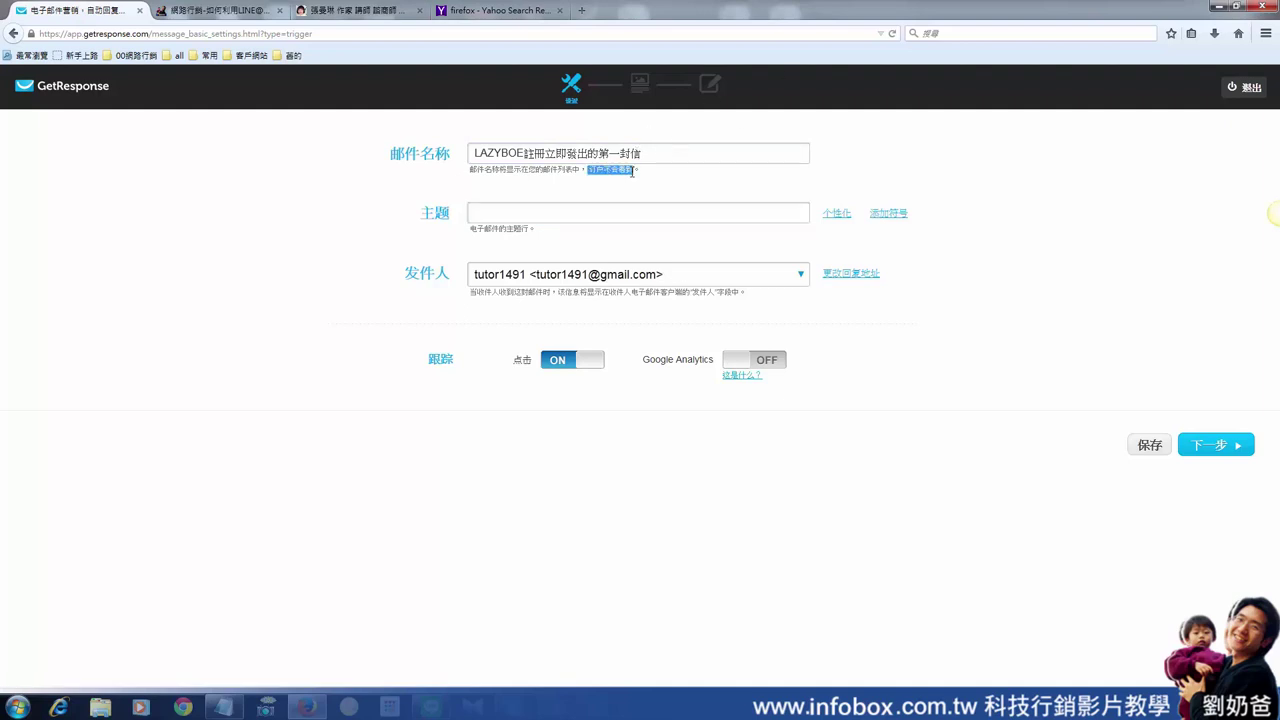
# Set the email subject to "[[name]]您好，這是您的贈品，影片教學", using the [[name]] personalization field
pyautogui.click(599, 210)
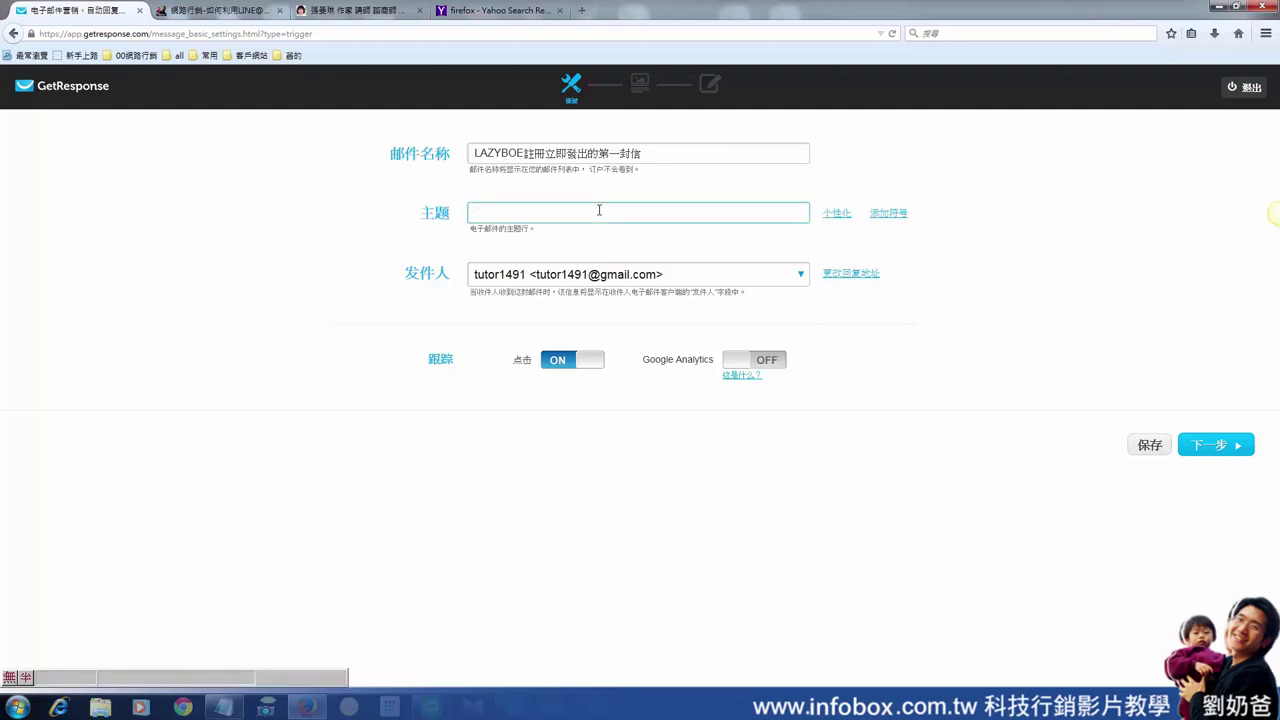
pyautogui.click(832, 214)
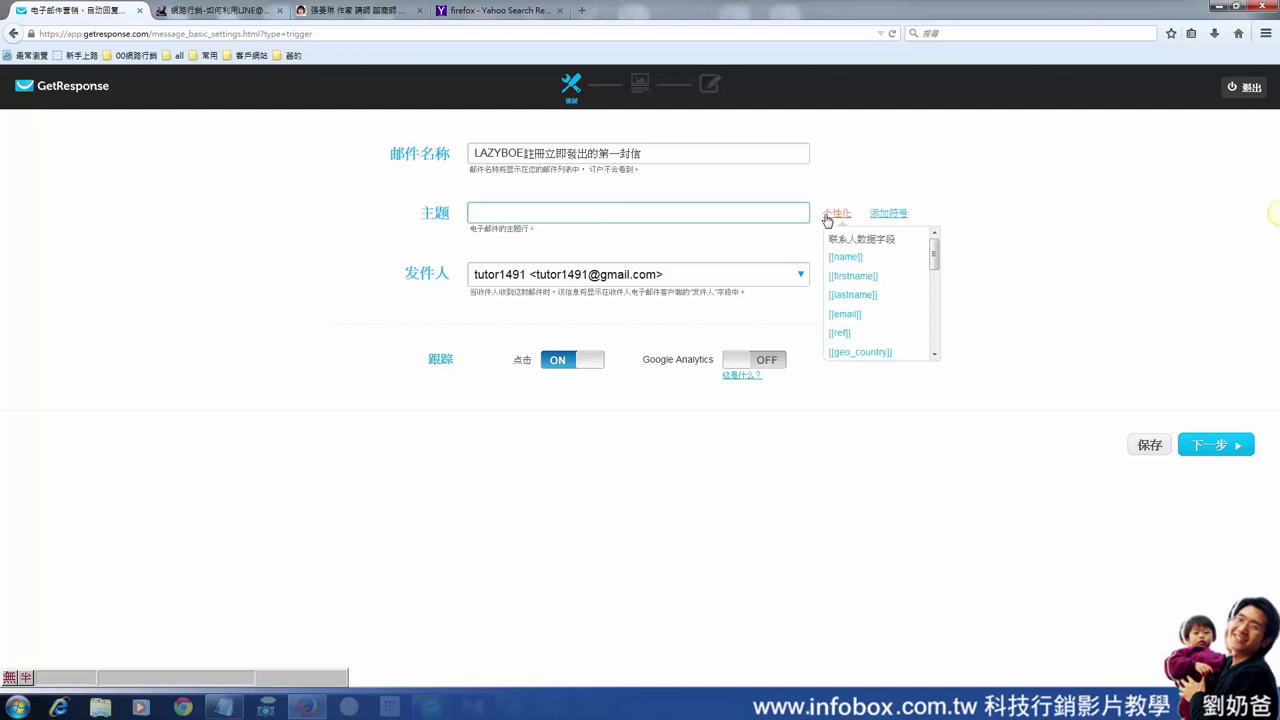
pyautogui.click(845, 257)
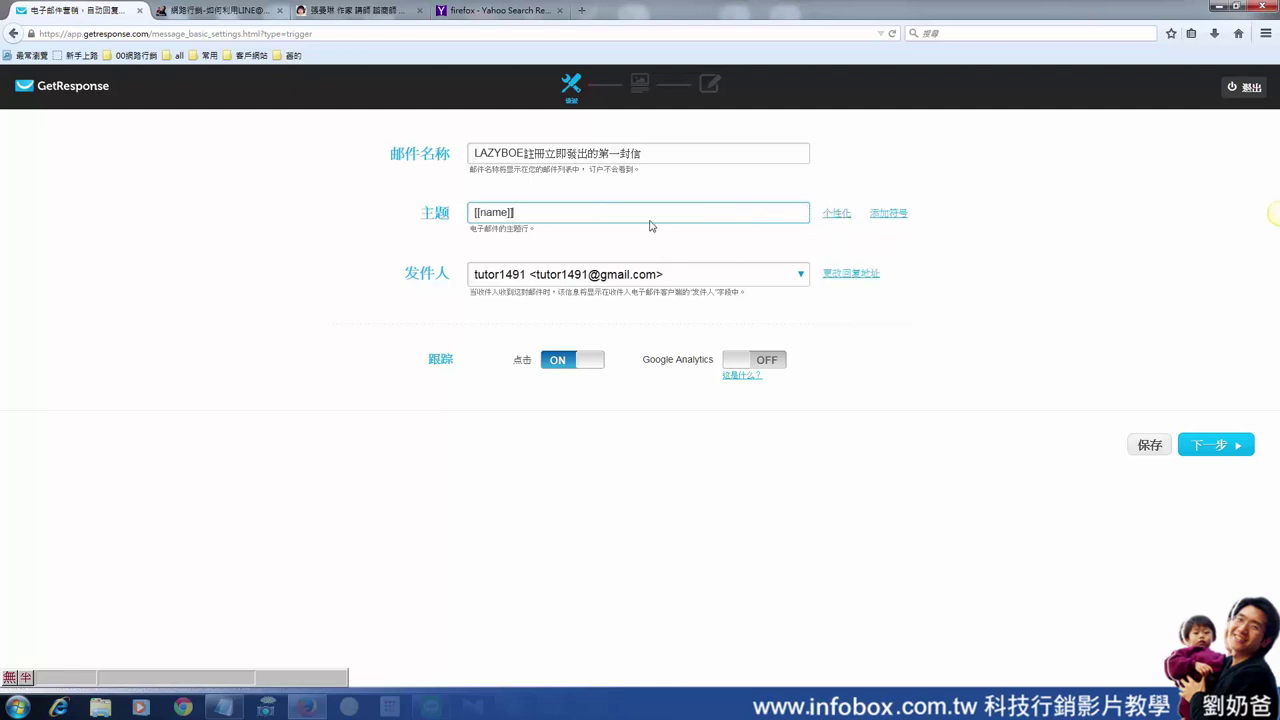
pyautogui.write('您好，')
pyautogui.write('這是')
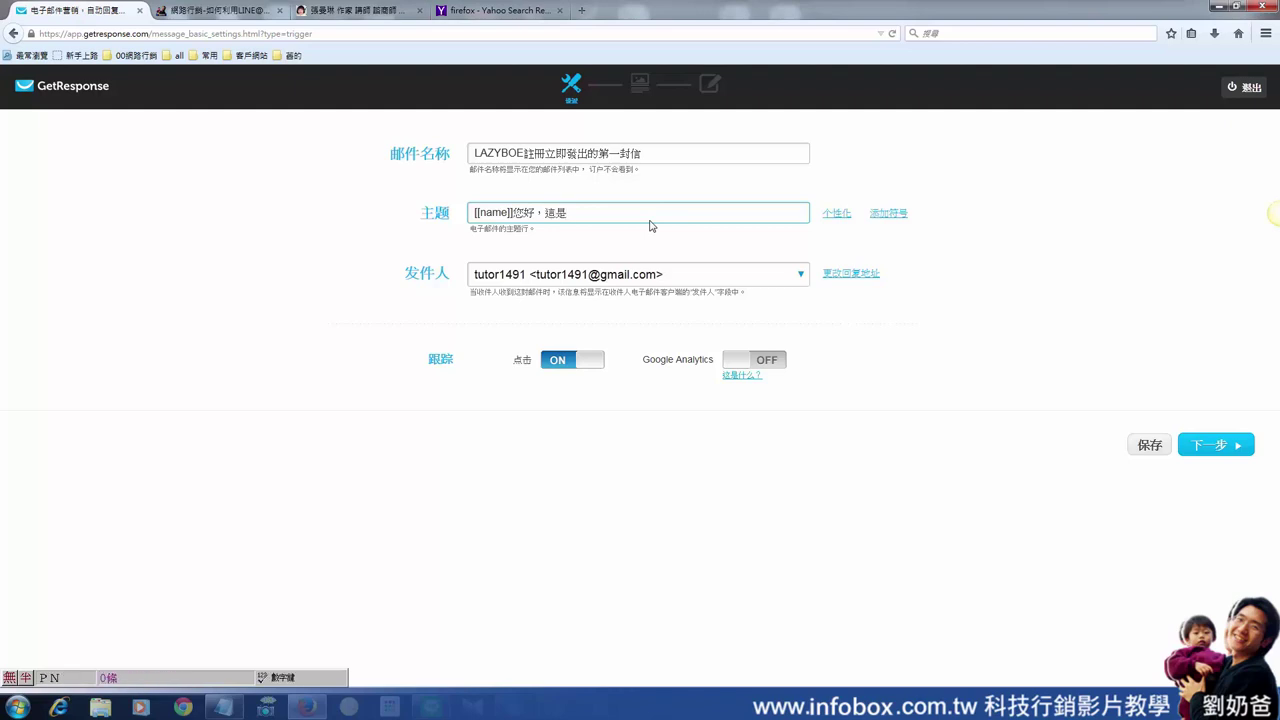
pyautogui.write('您的贈品，')
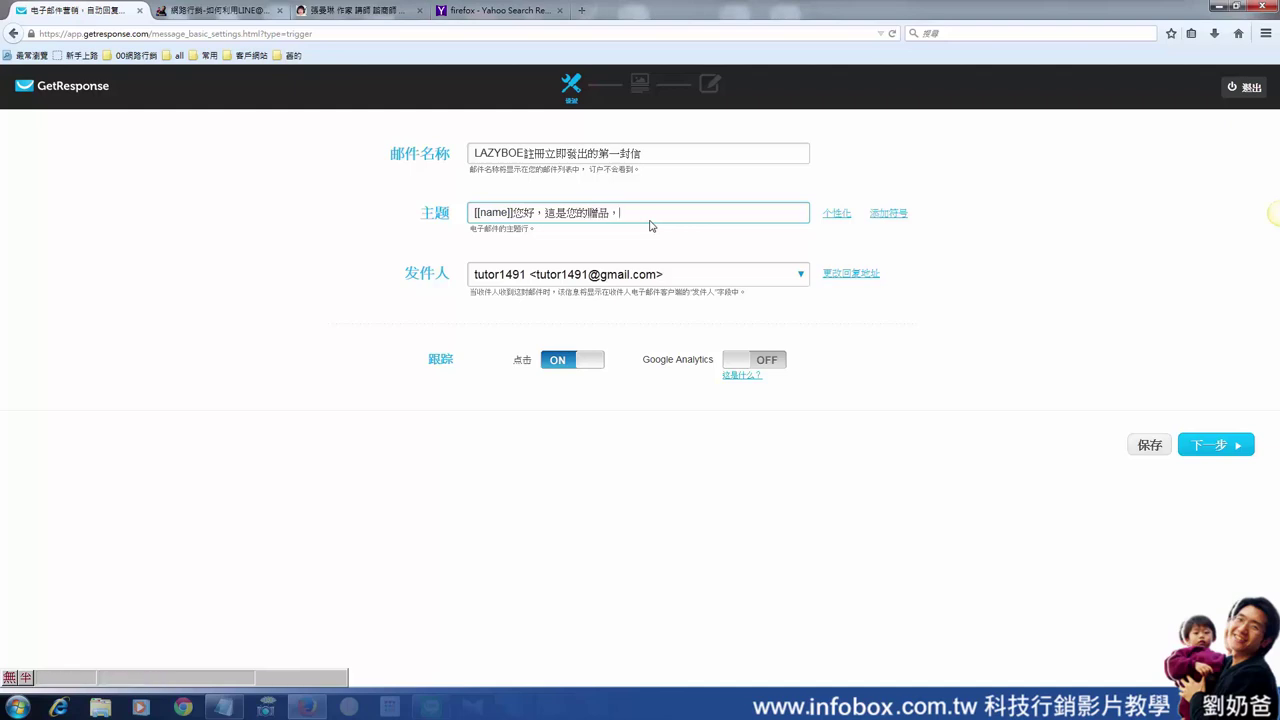
pyautogui.write('影片教學')
# Examine the sender address page and its form for adding a new name and email address, then return to the email settings
pyautogui.click(672, 276)
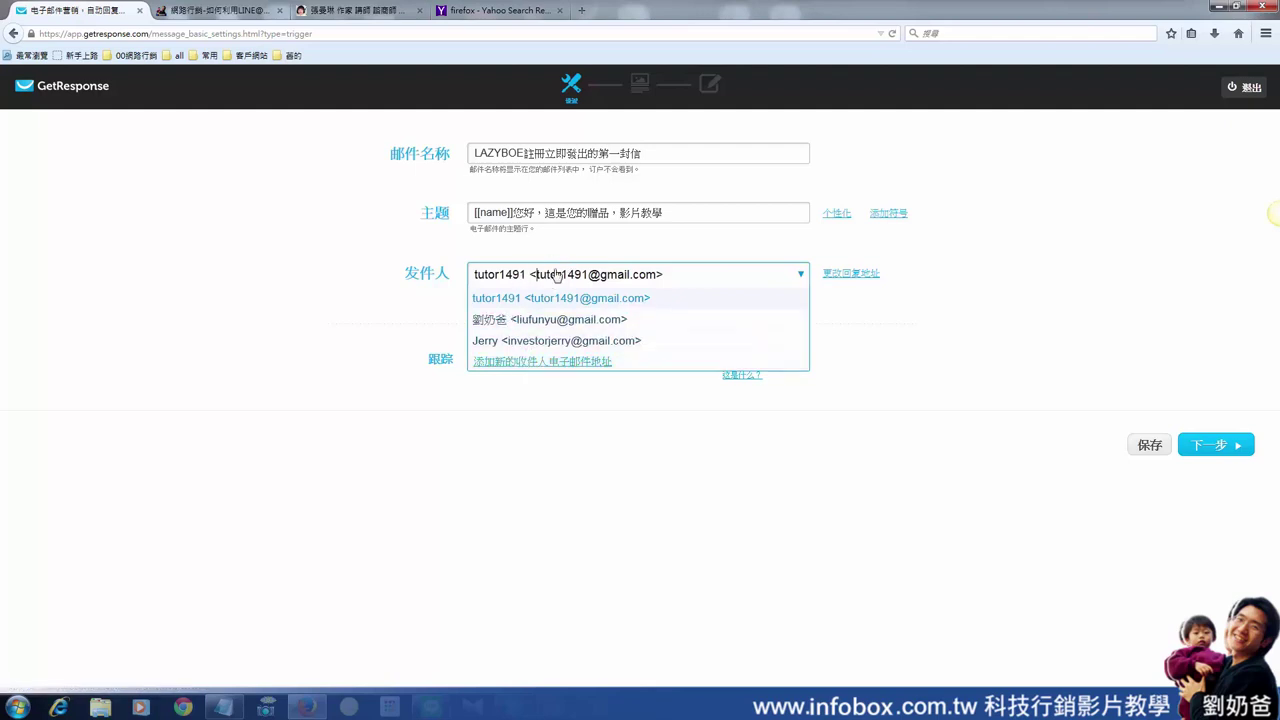
pyautogui.click(556, 366)
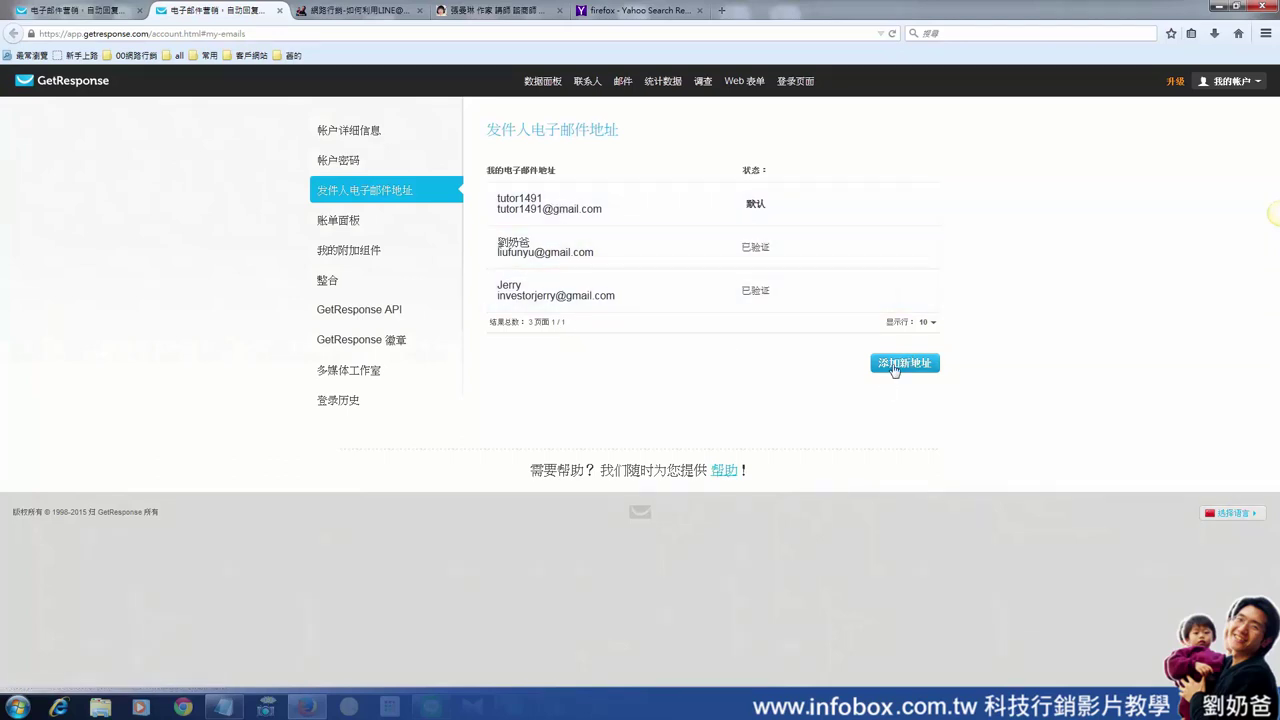
pyautogui.click(895, 365)
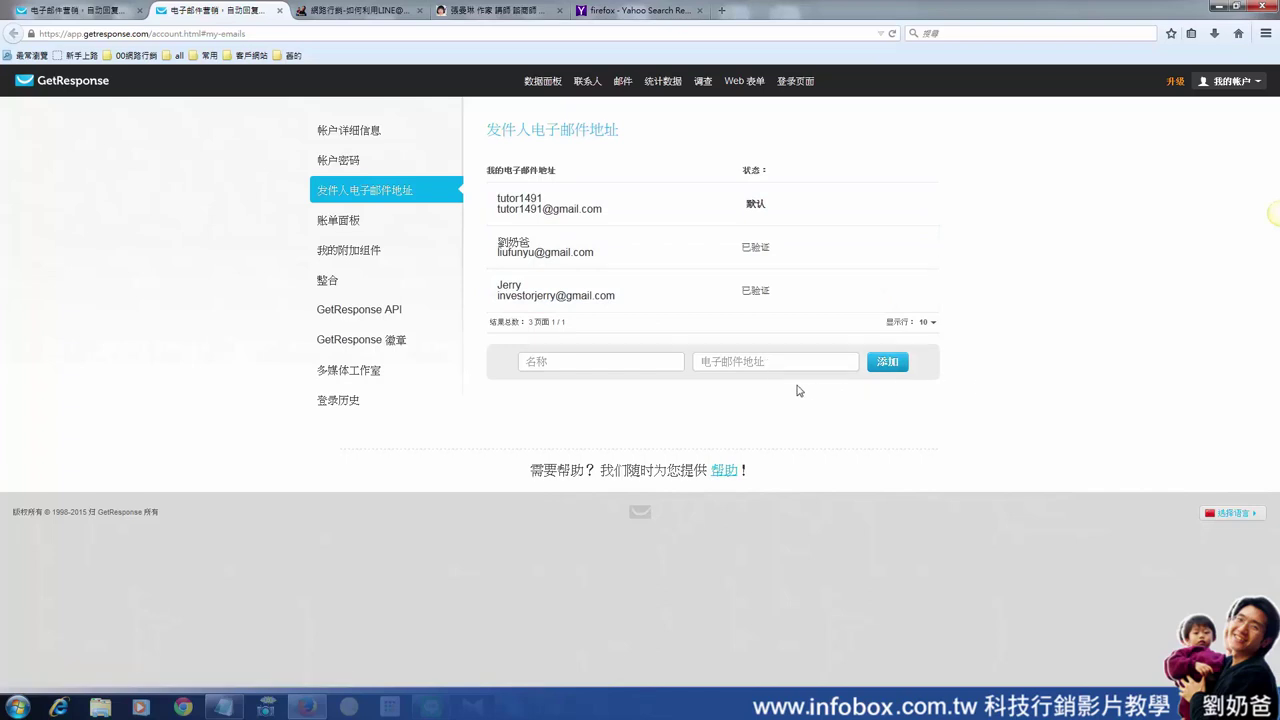
pyautogui.click(660, 363)
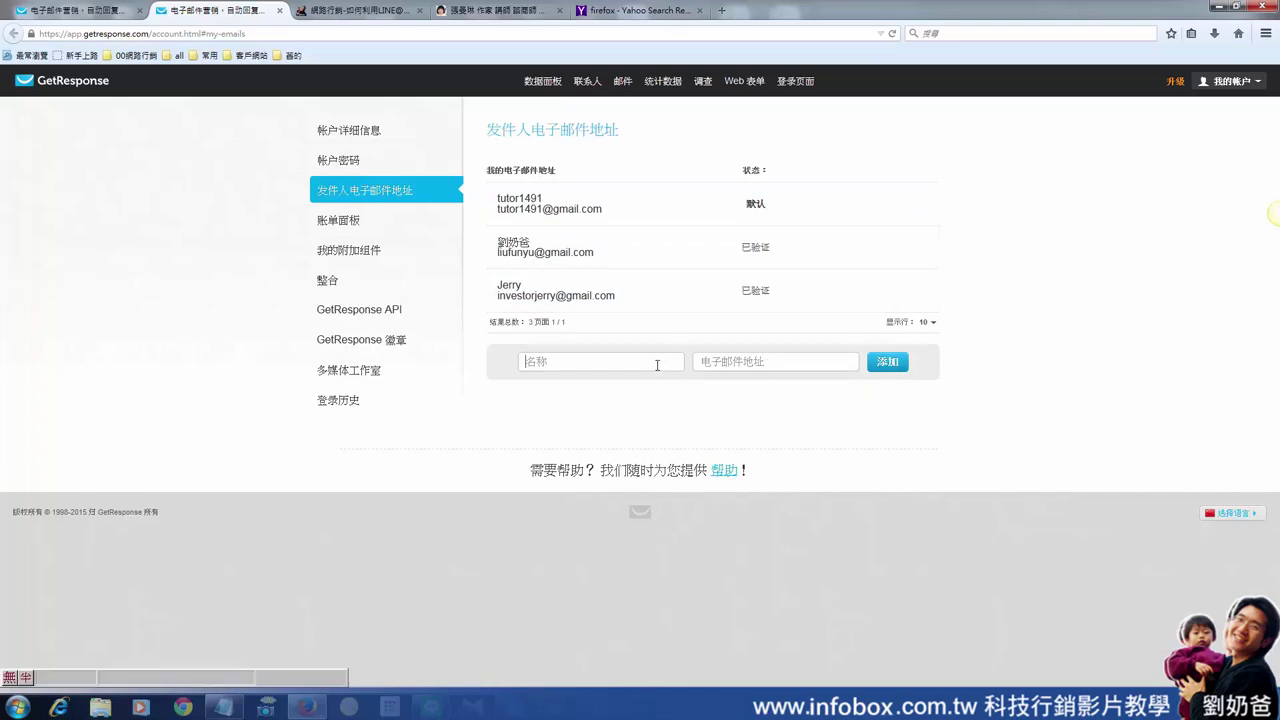
pyautogui.click(608, 362)
pyautogui.press('Down')
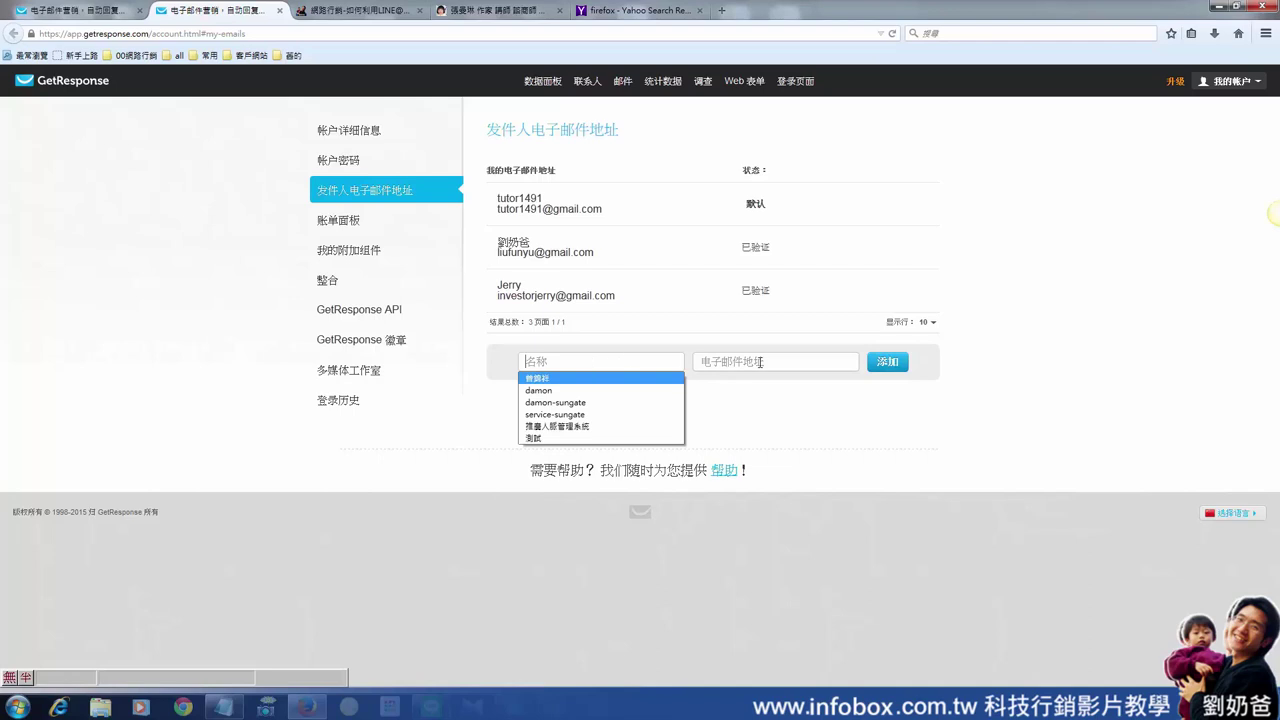
pyautogui.click(760, 362)
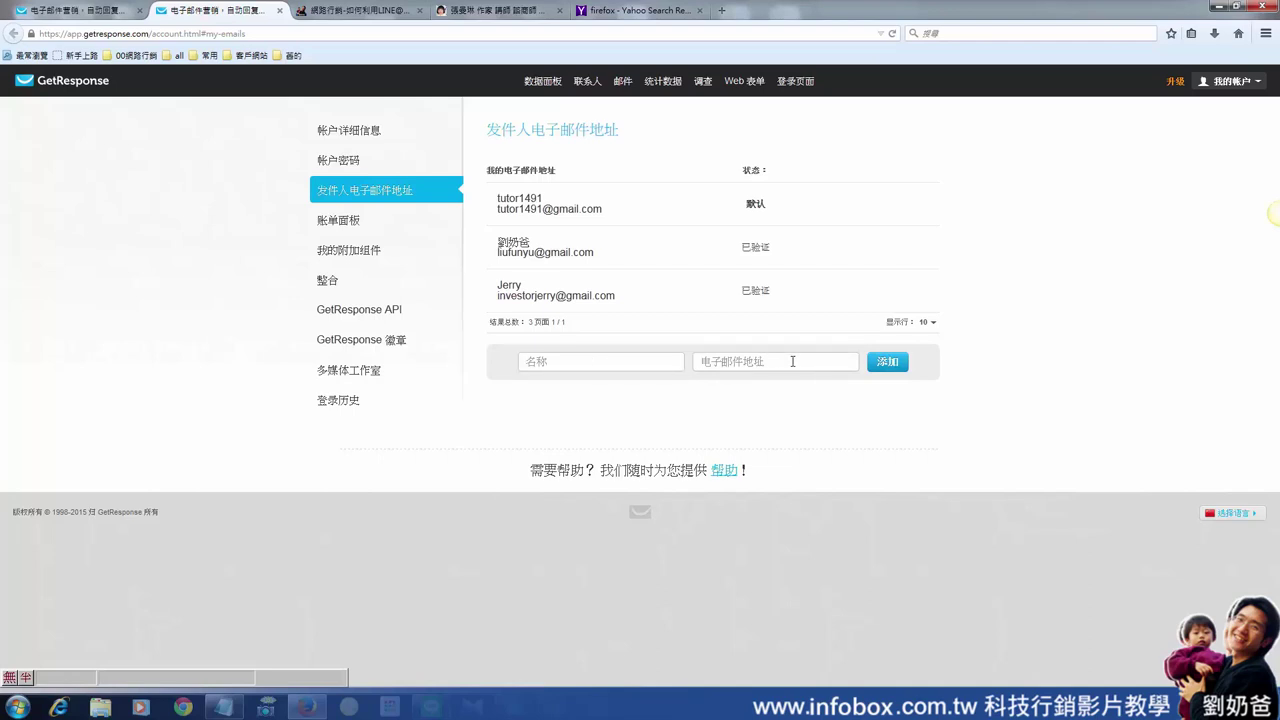
pyautogui.click(1079, 379)
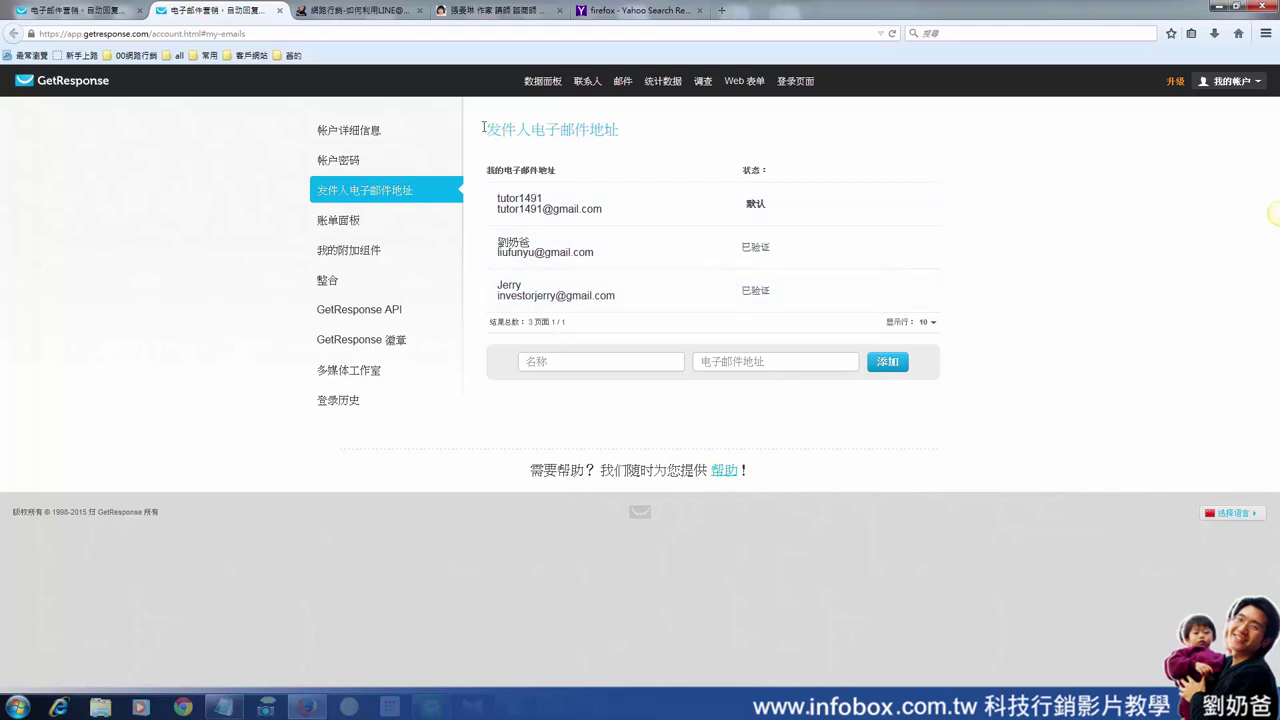
pyautogui.click(94, 10)
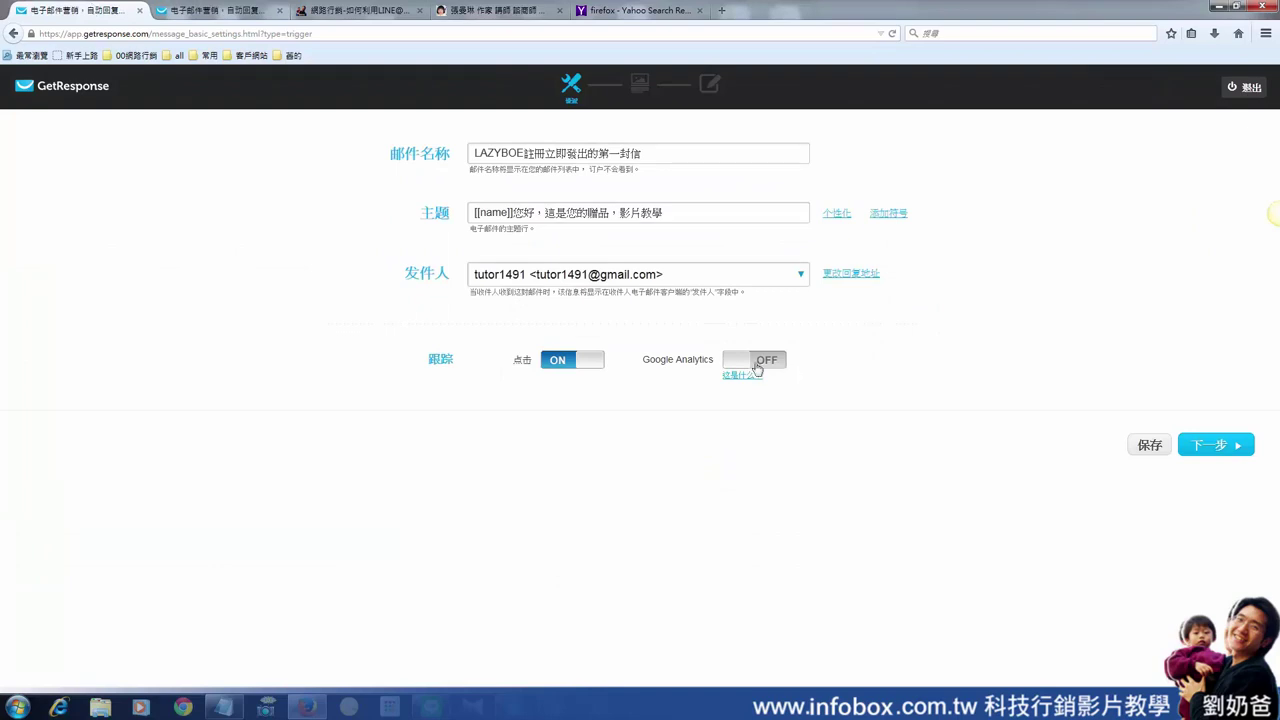
# Set the email's sender to the second listed address and continue to the template selection
pyautogui.click(695, 274)
pyautogui.click(584, 322)
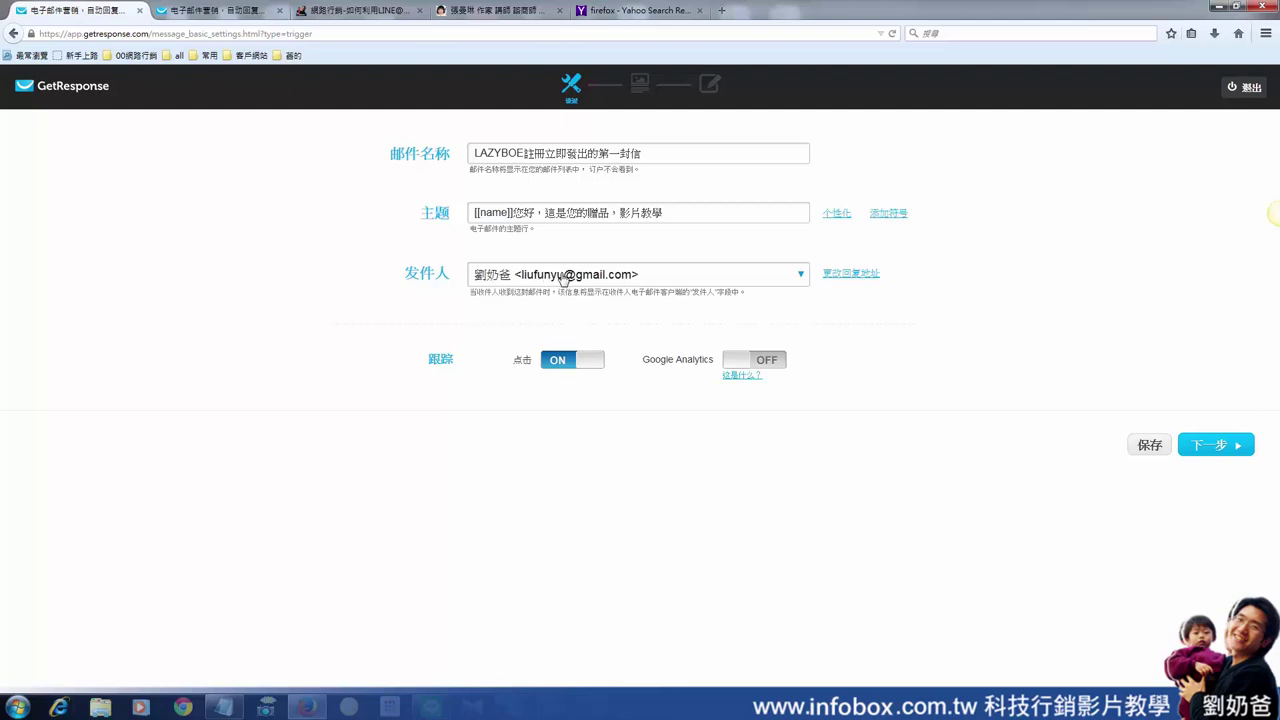
pyautogui.click(1210, 445)
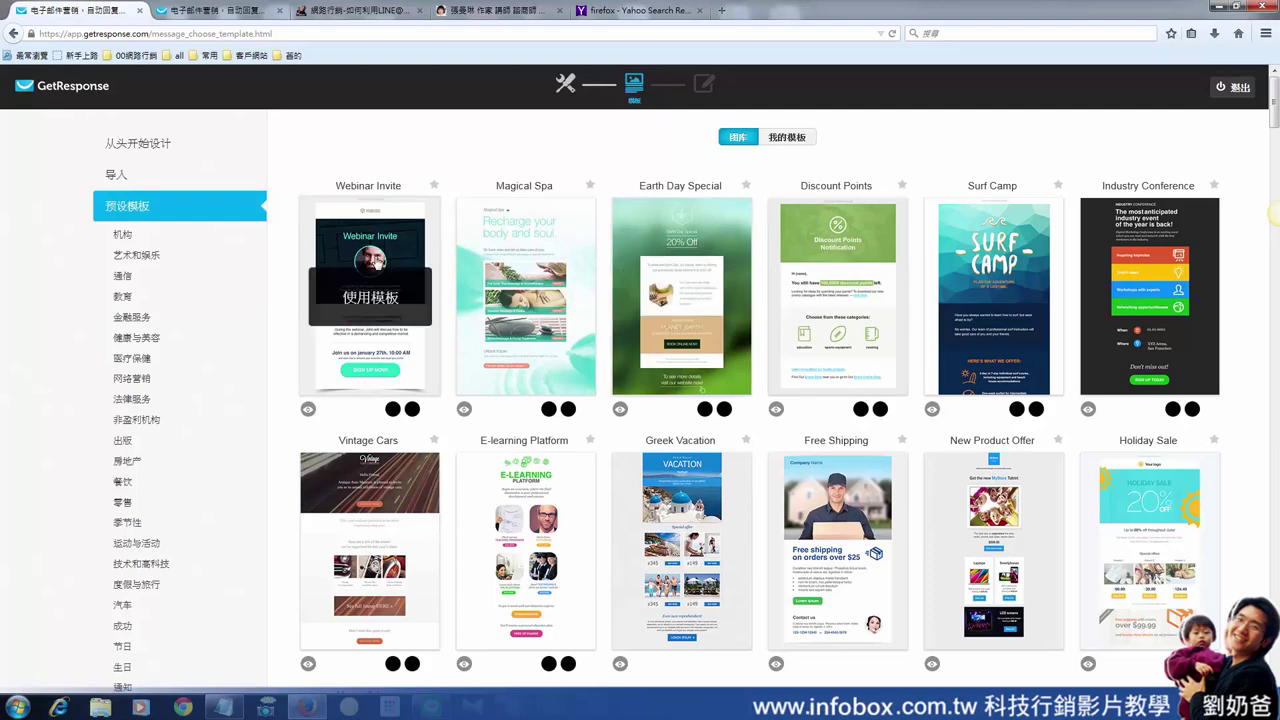
# Open the Webinar Invite template to review its layout in the editor, then go back to the previous stage
pyautogui.click(371, 263)
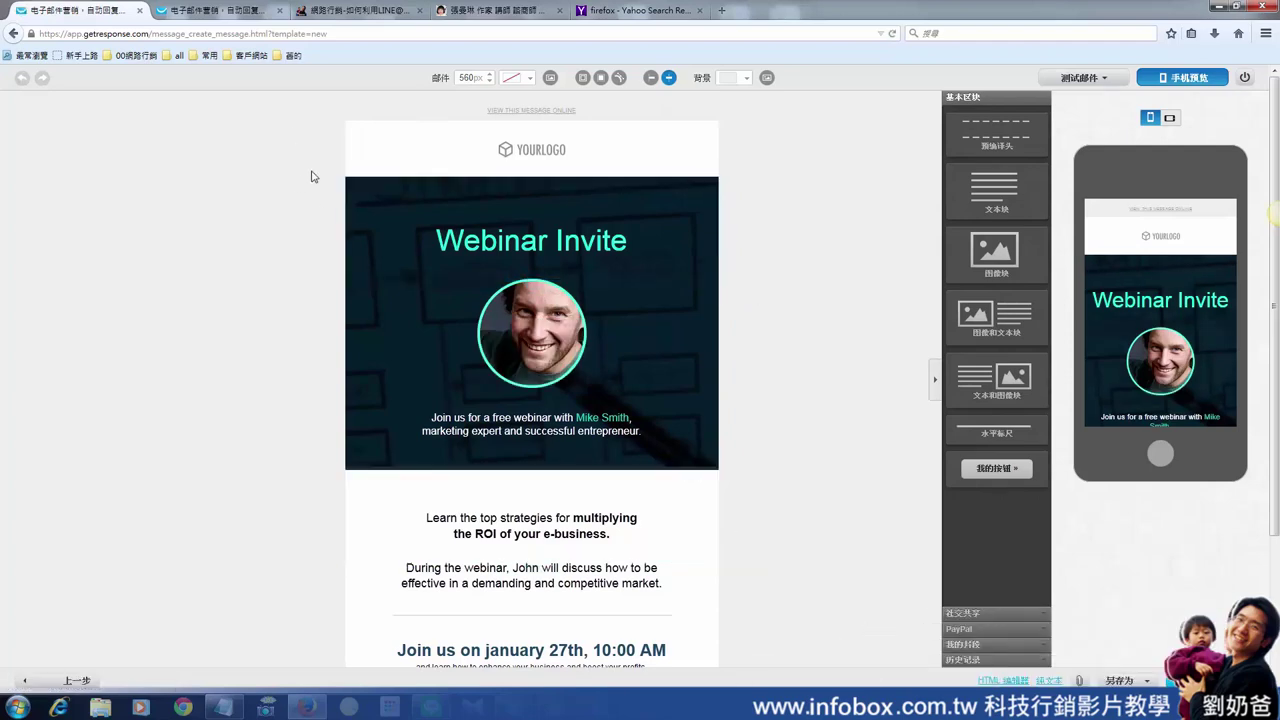
pyautogui.scroll(-2, 507, 428)
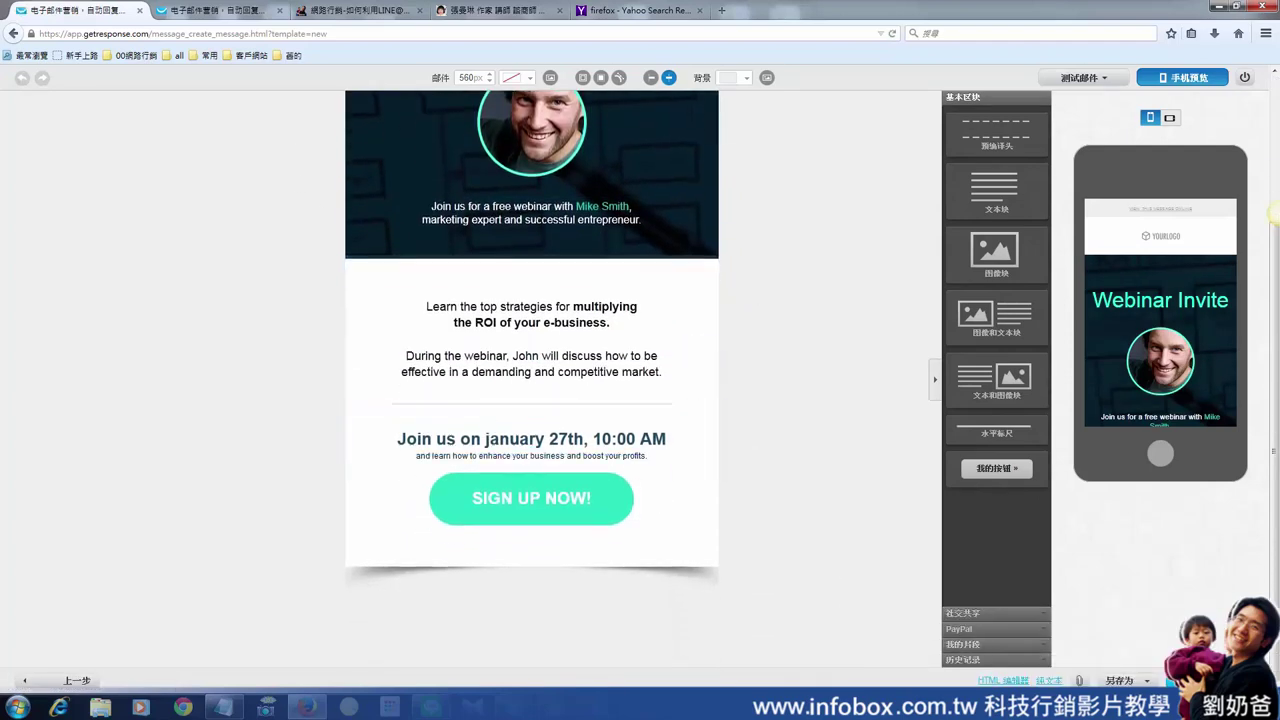
pyautogui.click(80, 682)
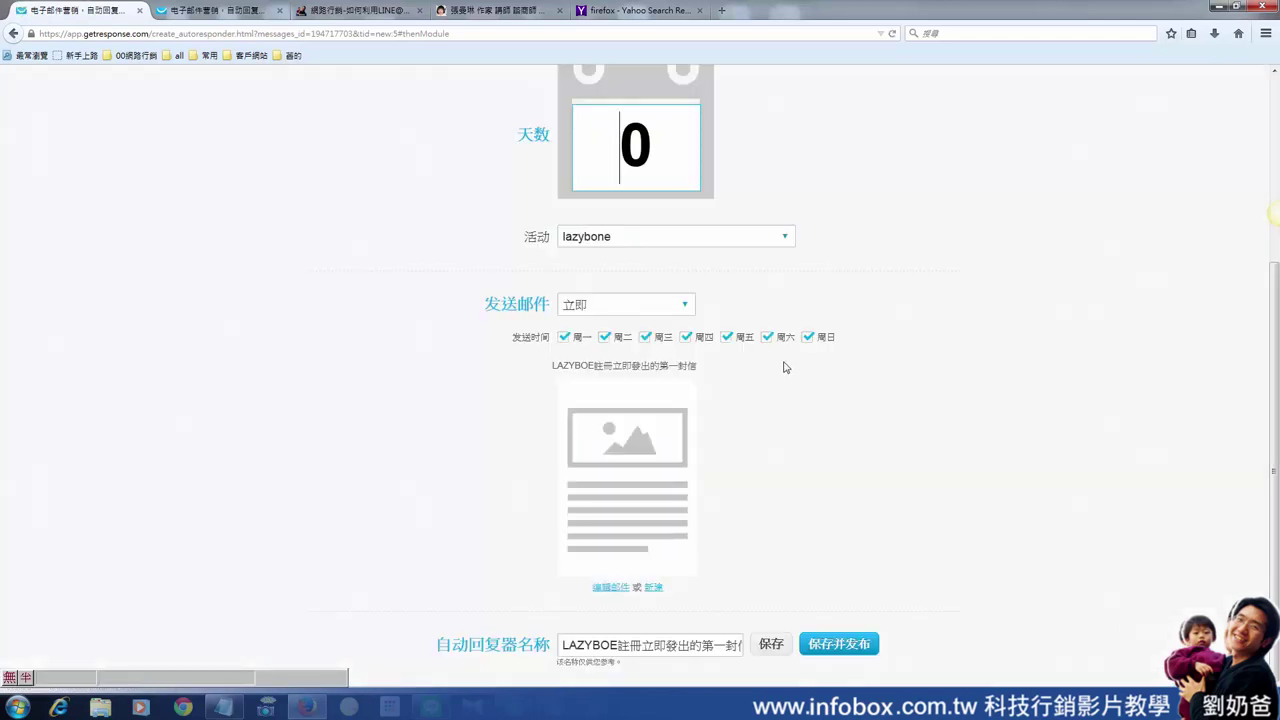
# Save and publish the autoresponder, choosing to also send the email to the existing subscribers who would otherwise miss it
pyautogui.click(839, 648)
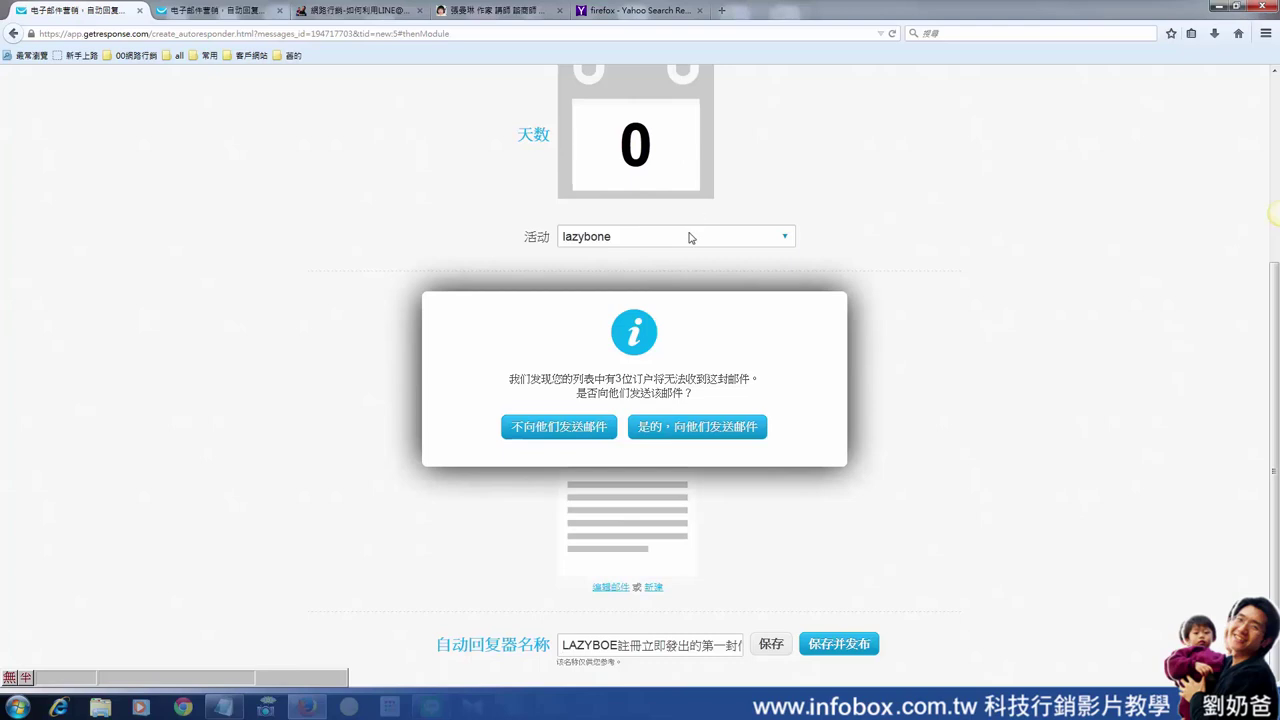
pyautogui.click(697, 427)
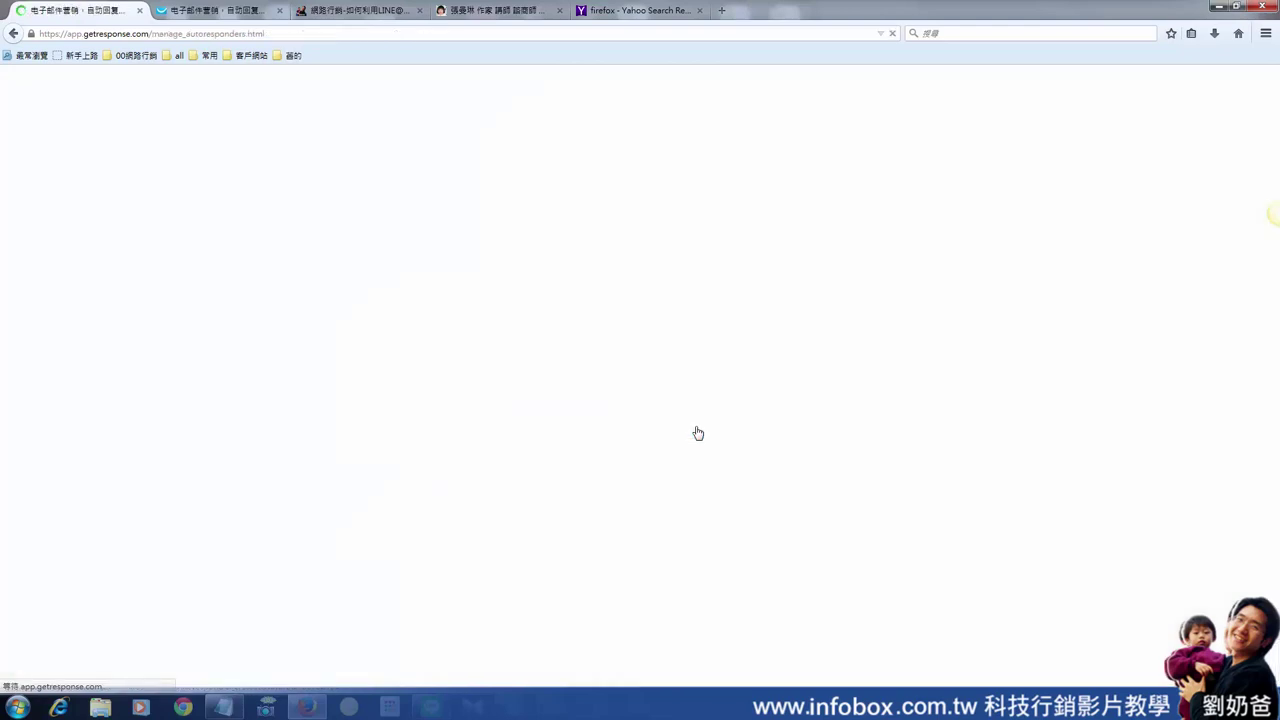